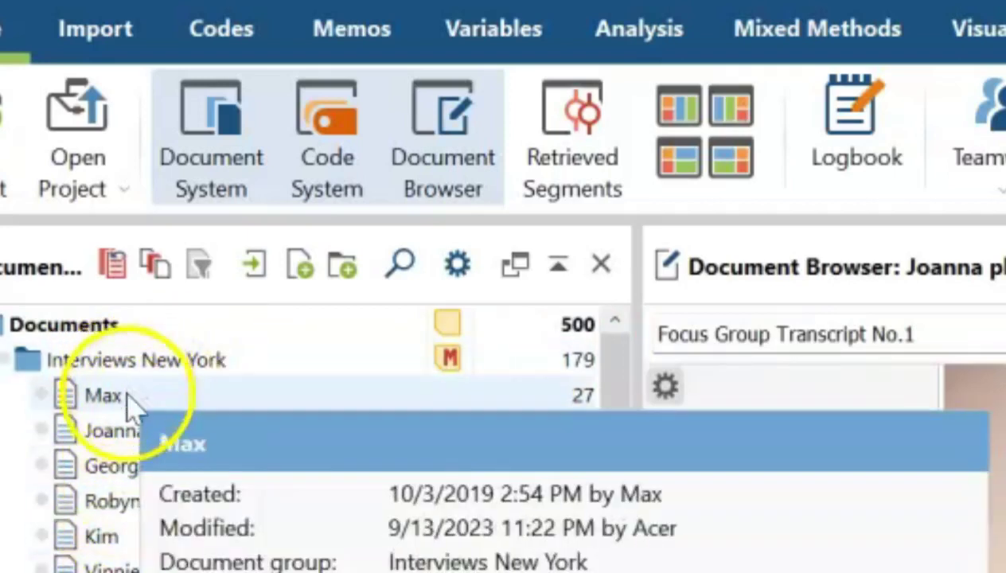
Step: Look through the project's document groups, from the New York interviews to the Twitter data, and back to the first group
mouse_move(130, 406)
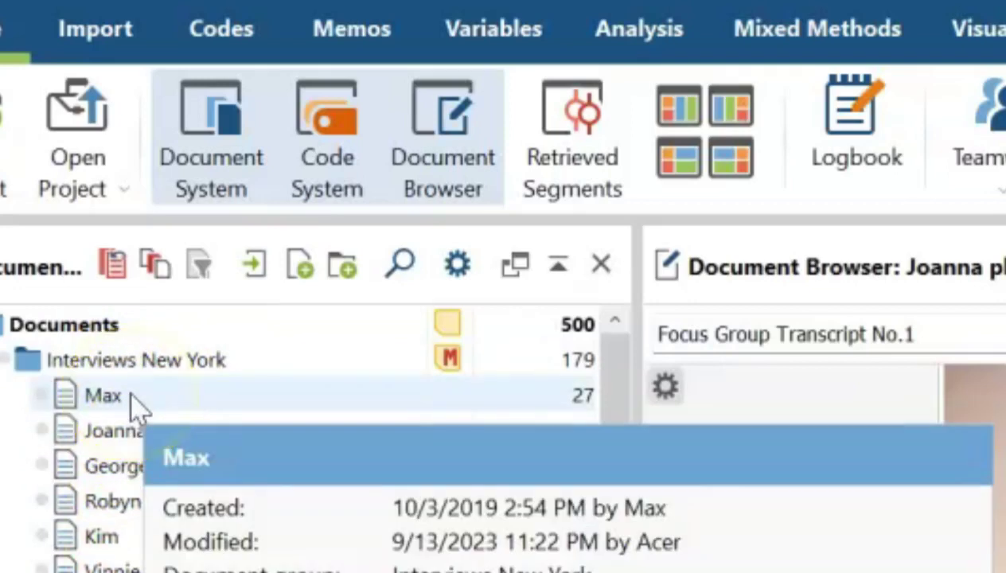
scroll(101, 516, "down", 1)
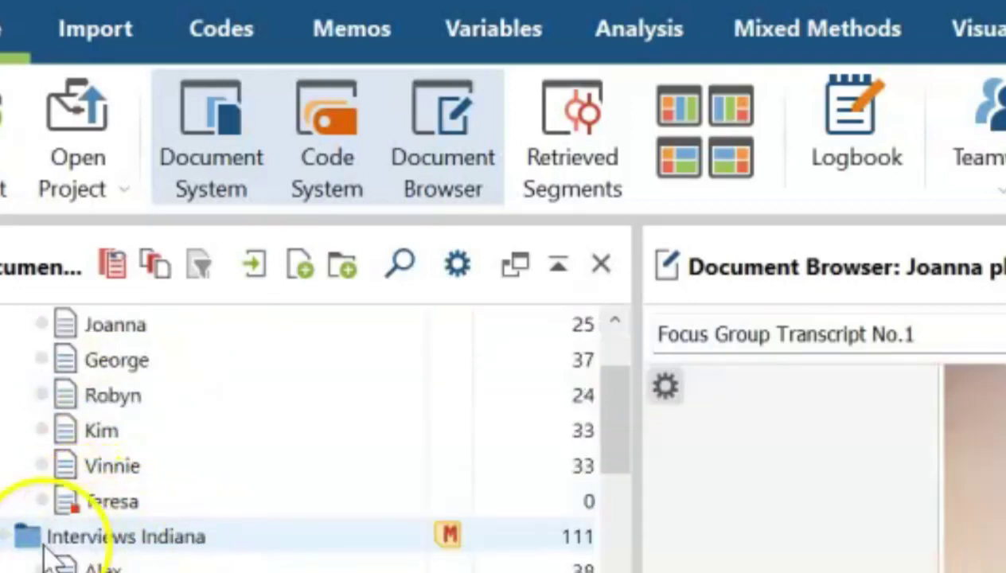
scroll(205, 555, "down", 1)
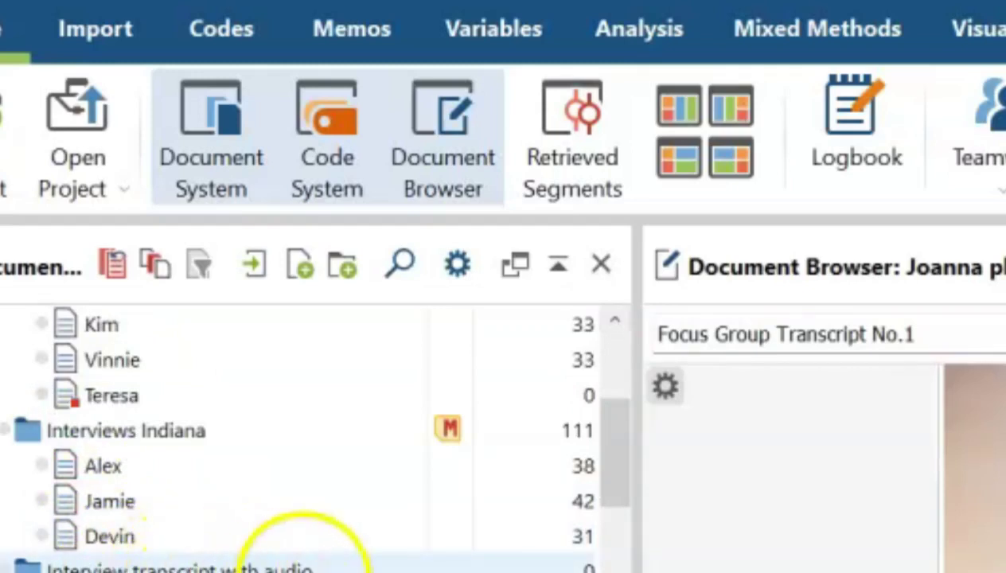
scroll(304, 557, "down", 1)
scroll(304, 557, "down", 2)
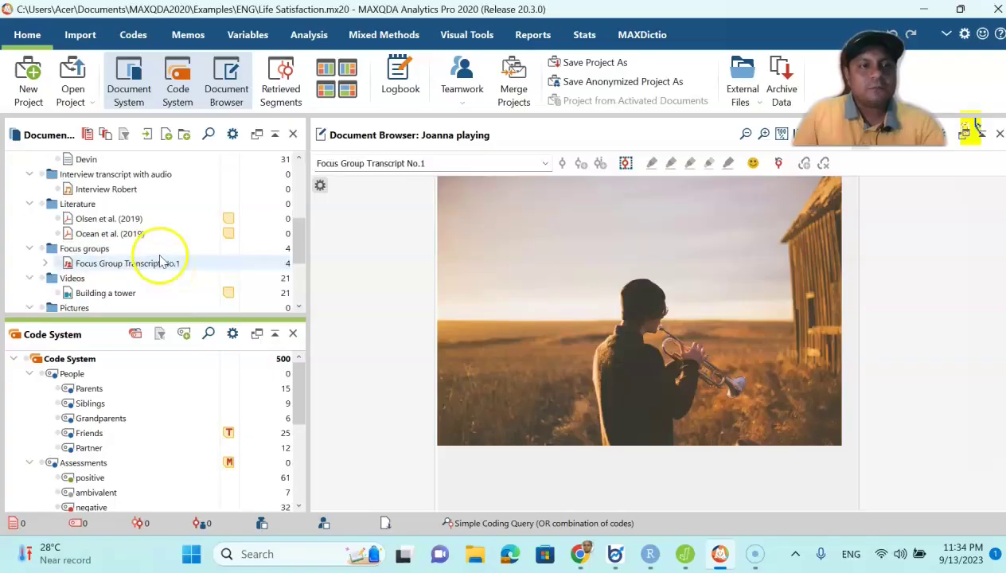
scroll(165, 276, "down", 1)
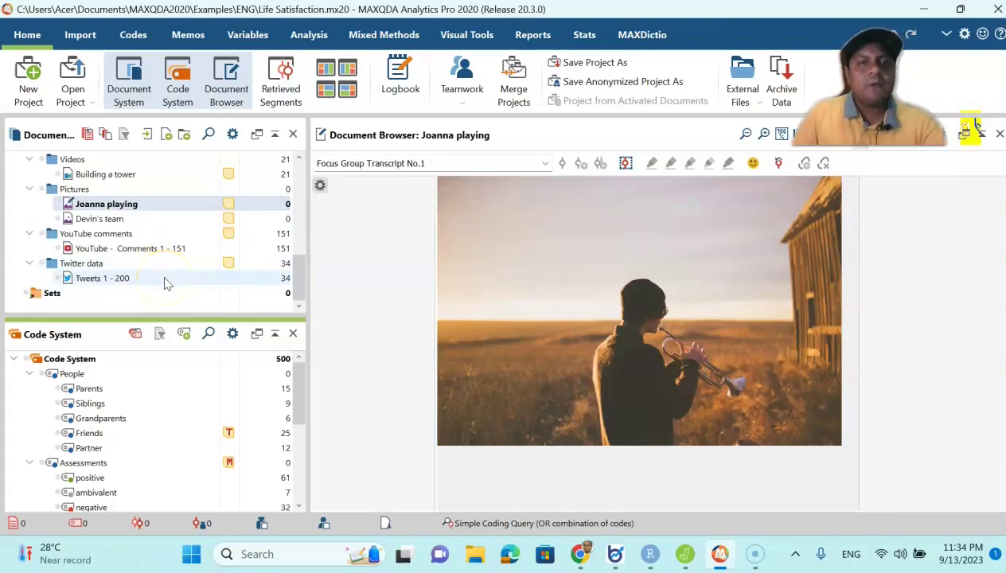
scroll(167, 278, "up", 4)
scroll(168, 276, "up", 3)
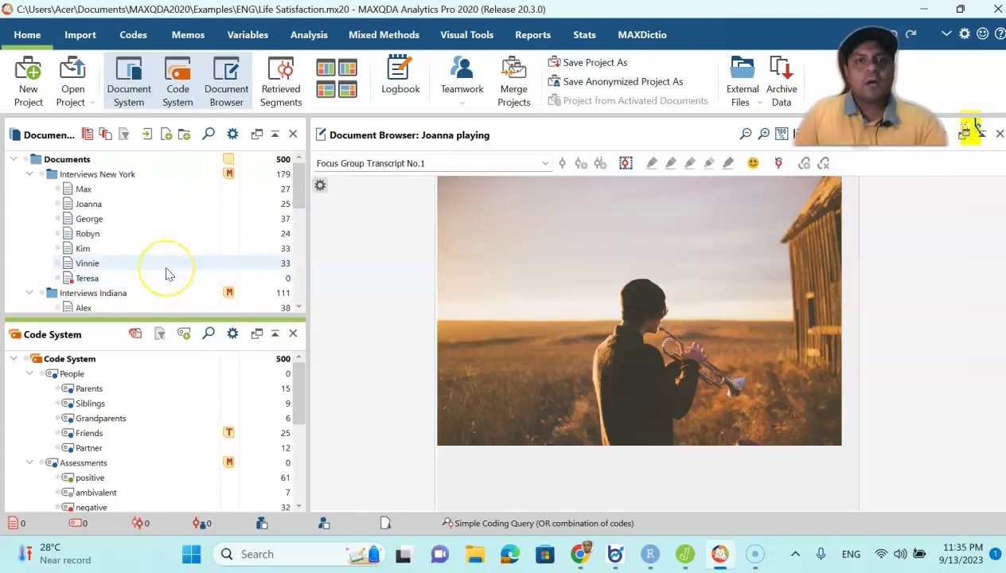
mouse_move(168, 274)
mouse_move(163, 232)
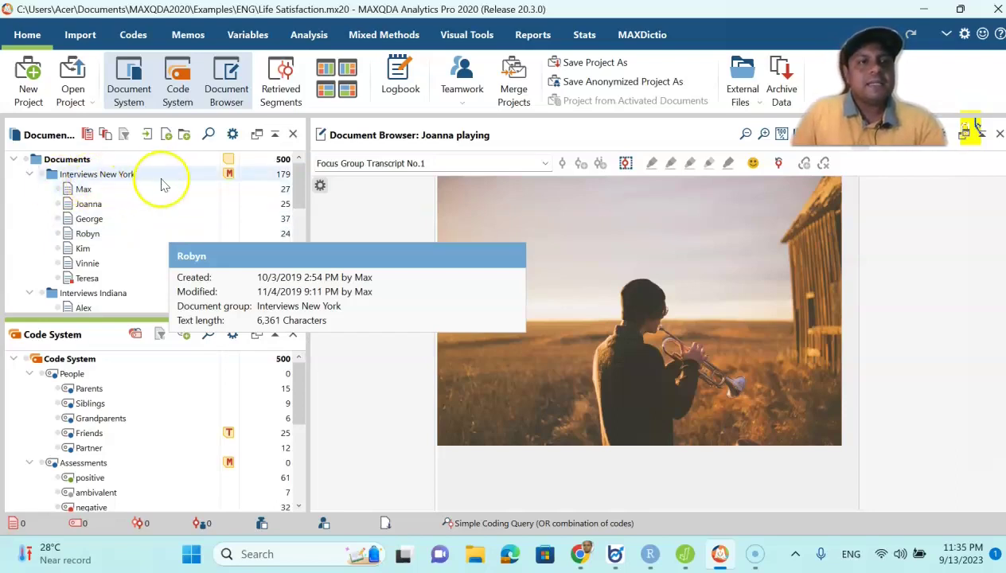
Step: Open the first interview in the Interviews New York group and highlight the career answer's segment coded positive
double_click(85, 190)
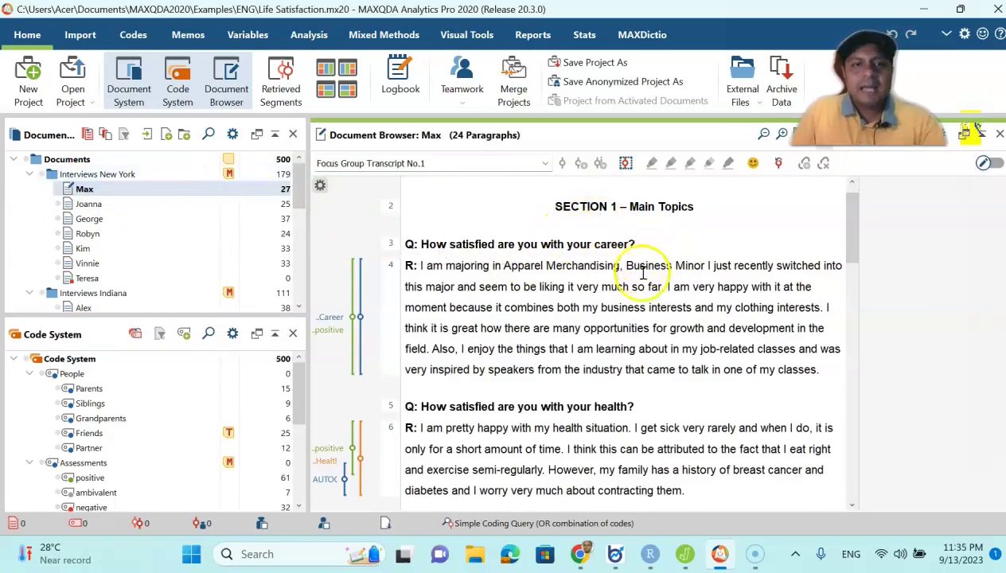
left_click(334, 339)
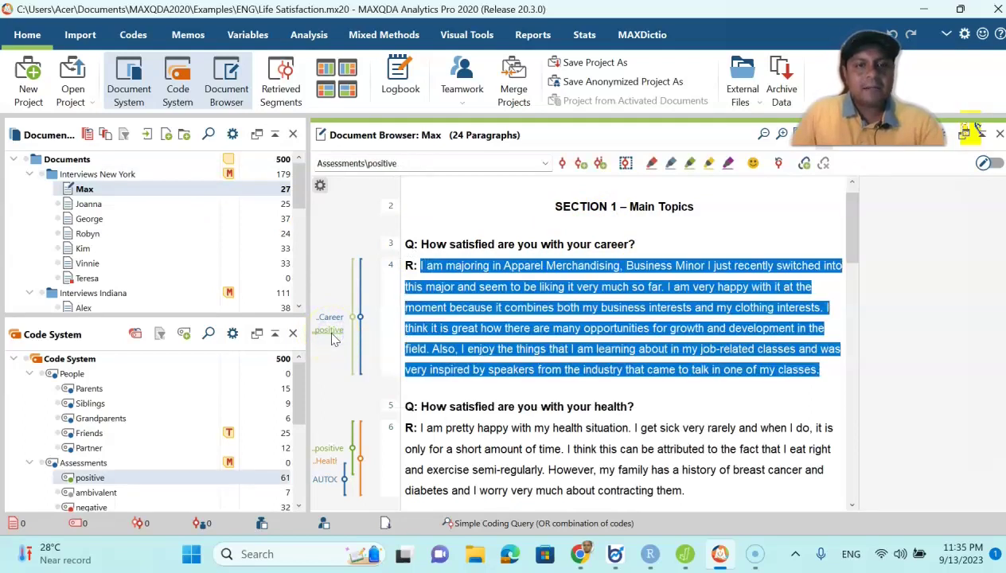
scroll(100, 414, "down", 3)
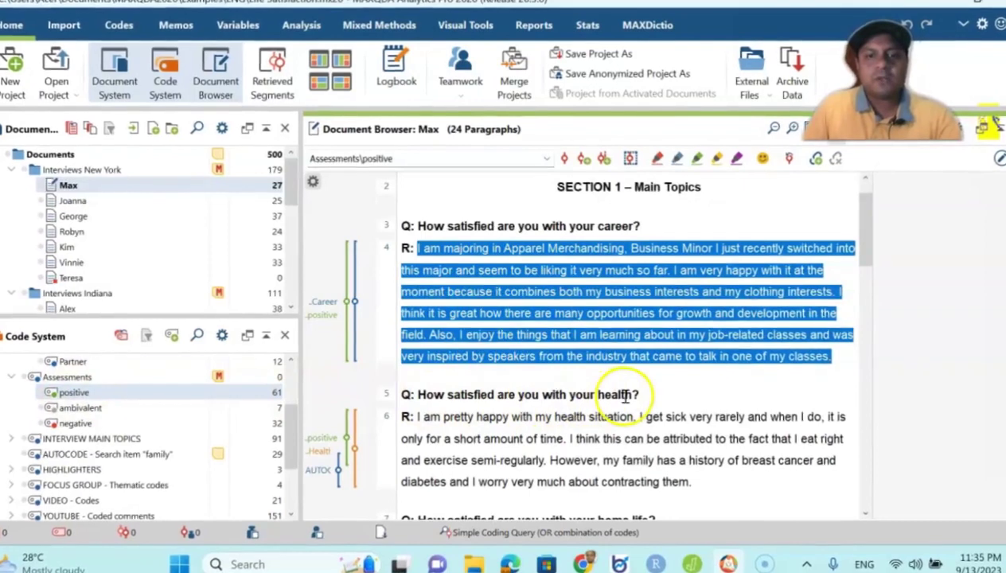
scroll(619, 395, "down", 1)
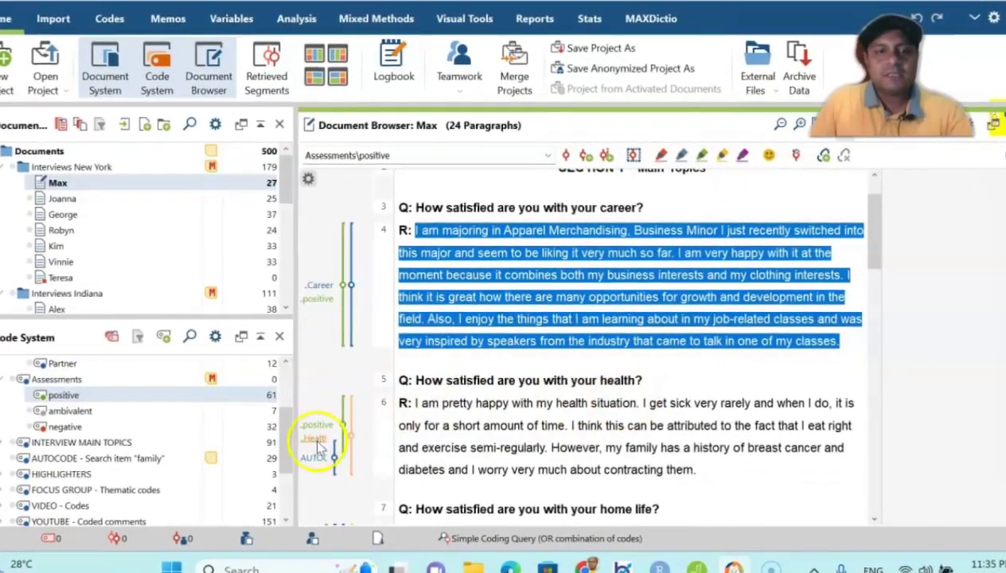
Step: Highlight the health answer's segment coded Health, and the segment in it autocoded for "family"
left_click(318, 448)
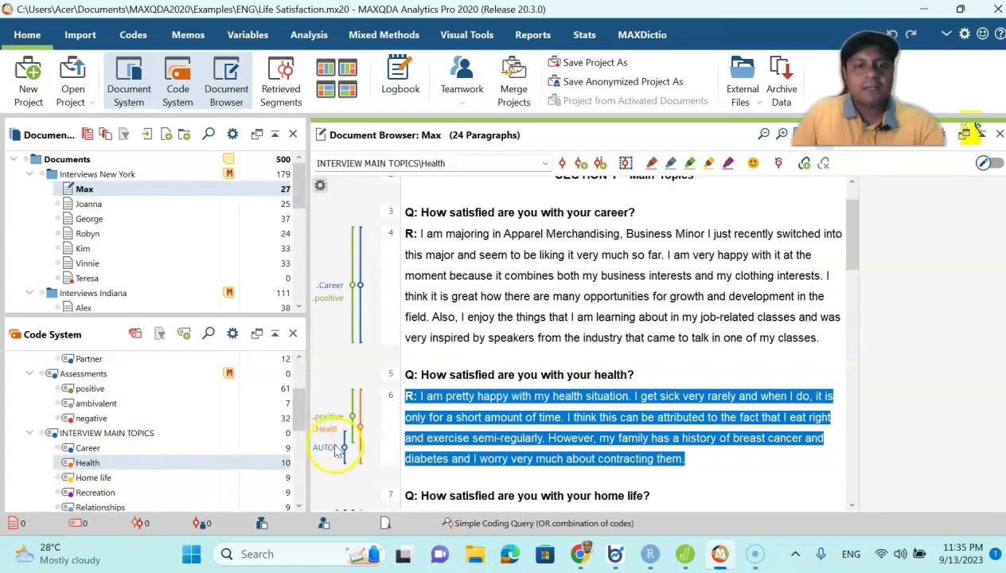
left_click(310, 467)
scroll(191, 448, "down", 1)
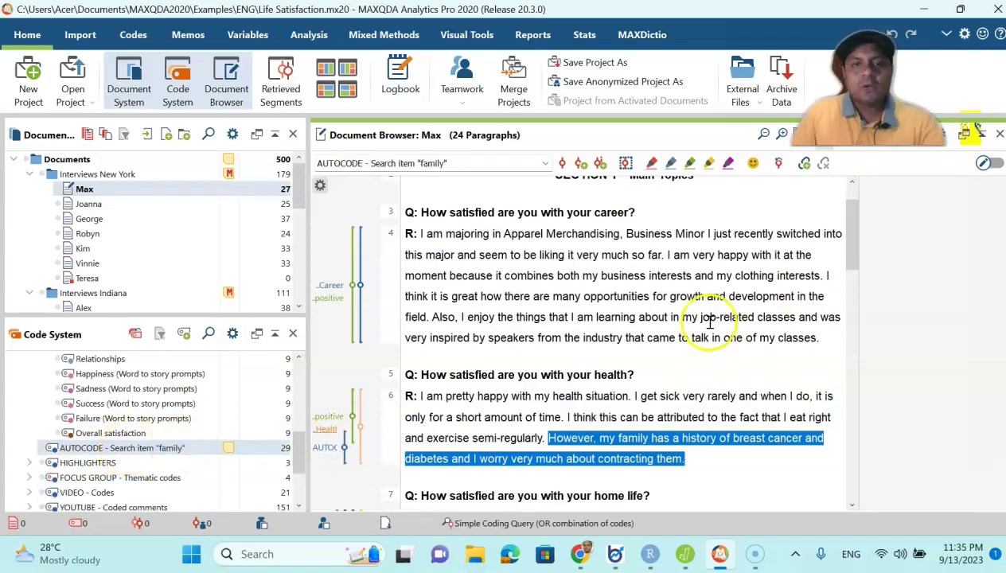
scroll(712, 326, "down", 1)
scroll(712, 327, "down", 2)
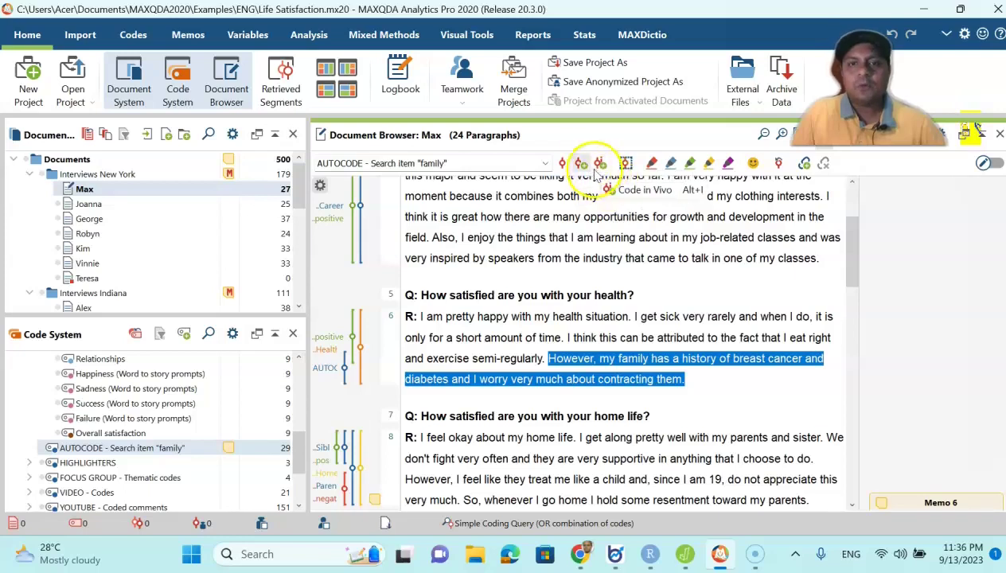
Step: Examine the new code dialog for the selected passage, including its code memo section, and close it without creating a code
left_click(583, 164)
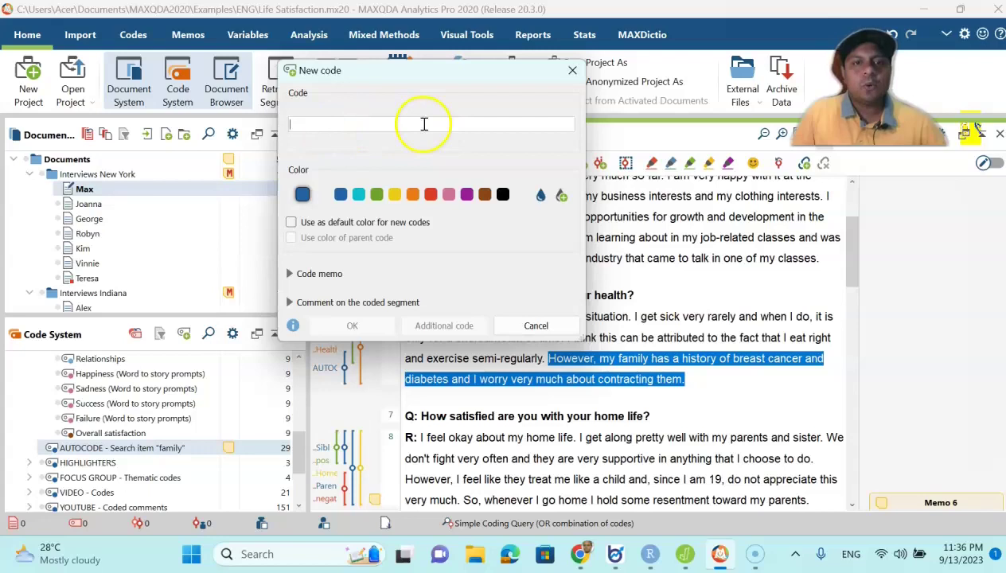
left_click(290, 273)
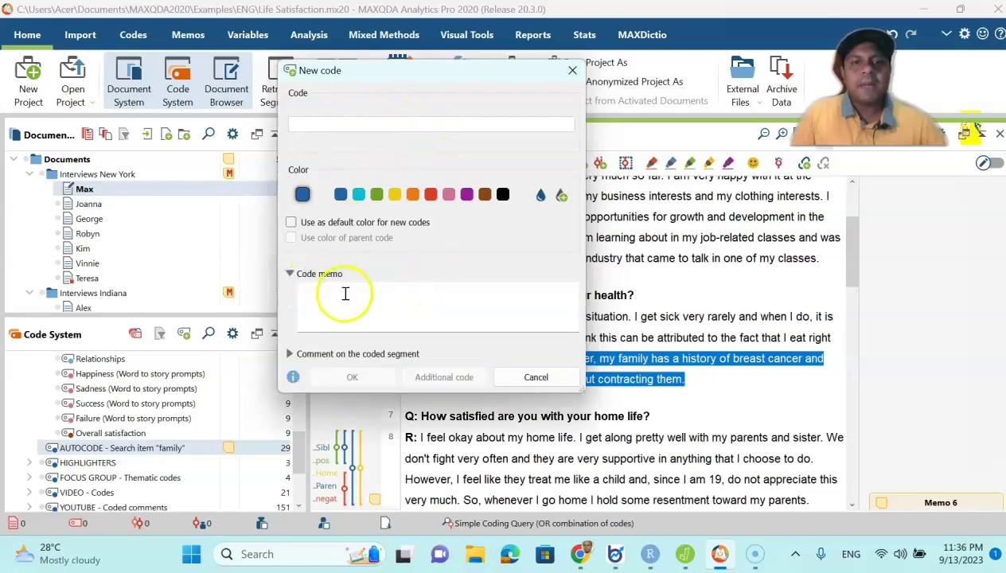
left_click(535, 377)
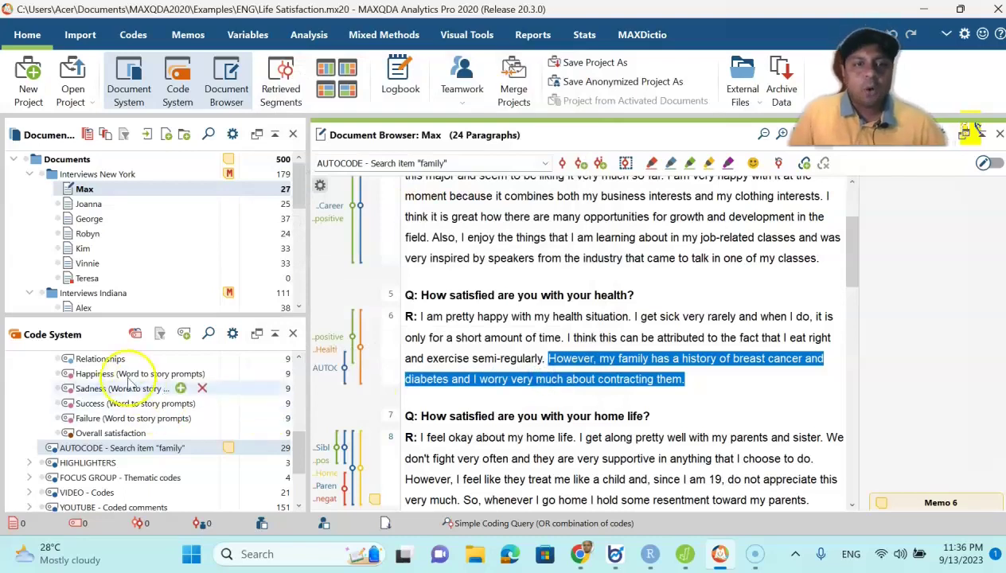
mouse_move(137, 378)
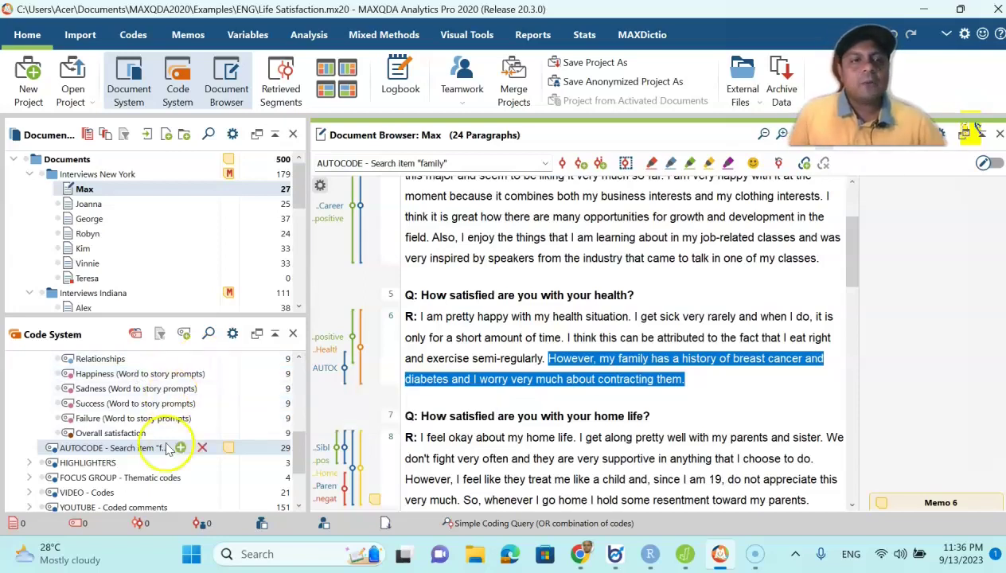
Step: Highlight the passage linked to Memo 6 in the home life answer and read on to the relationships answer
scroll(708, 325, "down", 1)
scroll(708, 325, "down", 4)
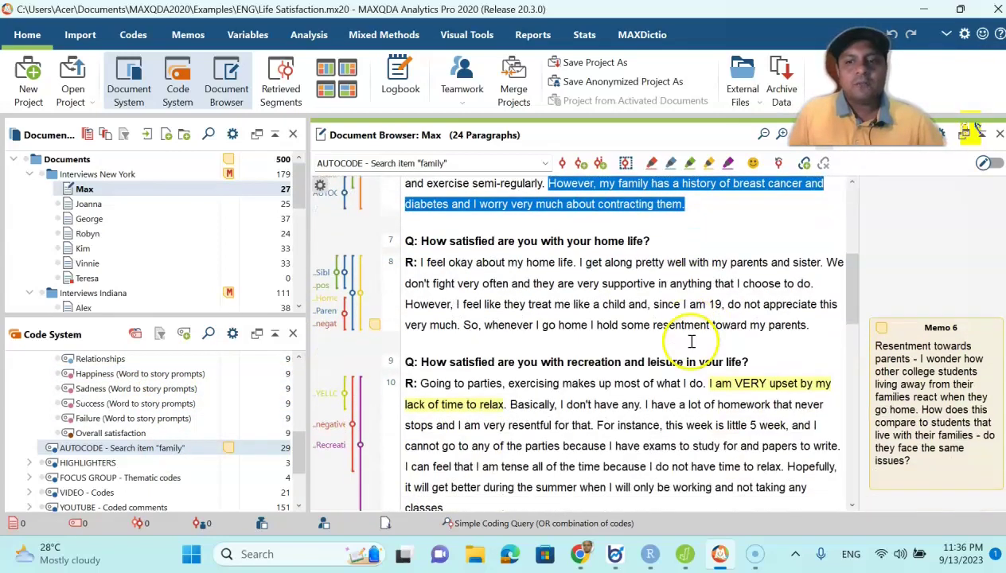
left_click(875, 340)
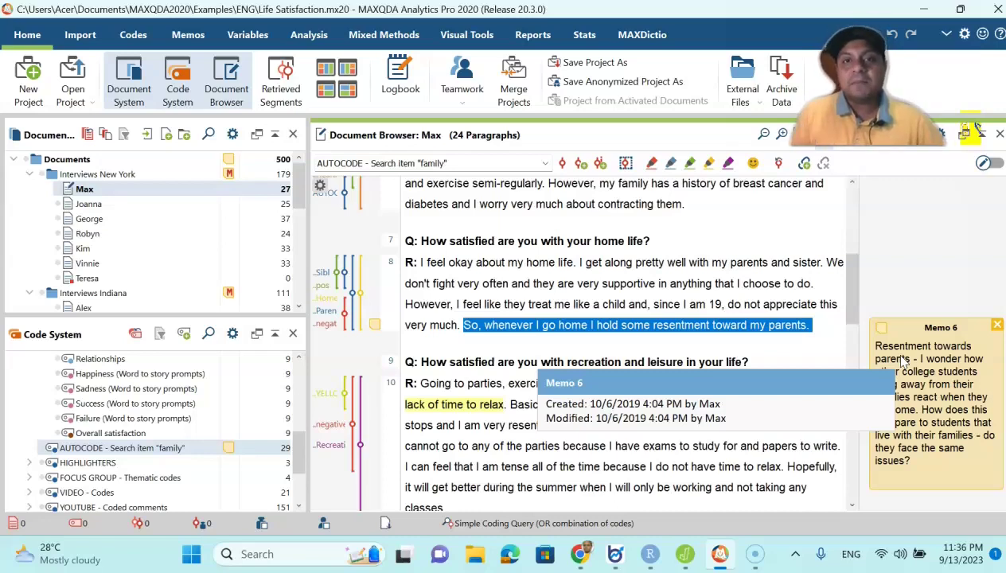
scroll(912, 366, "down", 1)
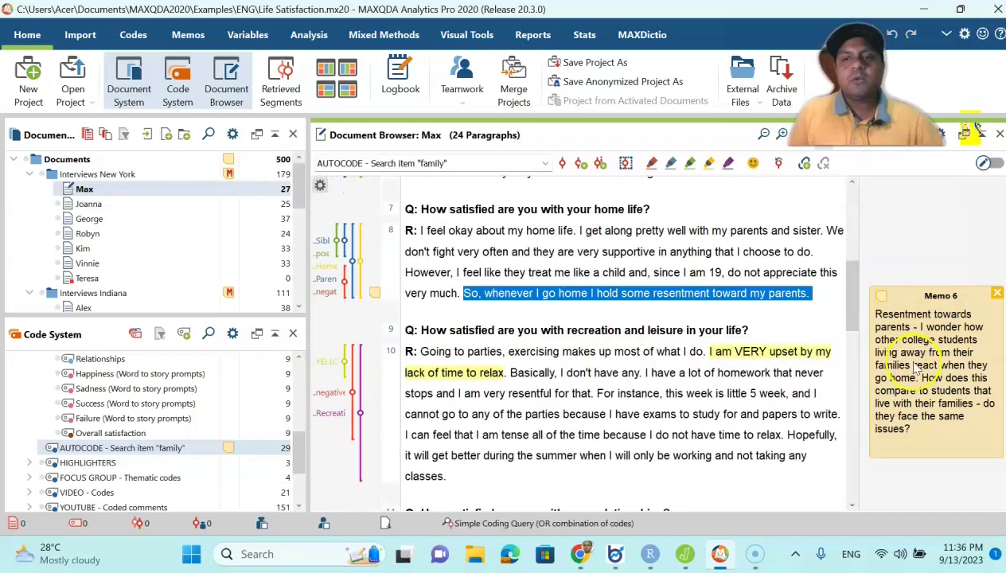
scroll(596, 318, "down", 5)
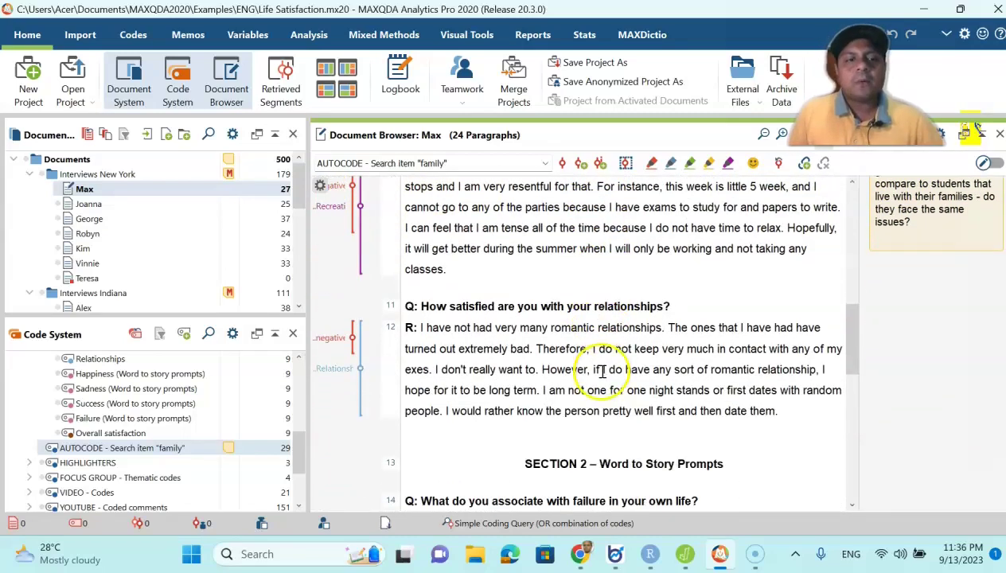
scroll(145, 386, "up", 2)
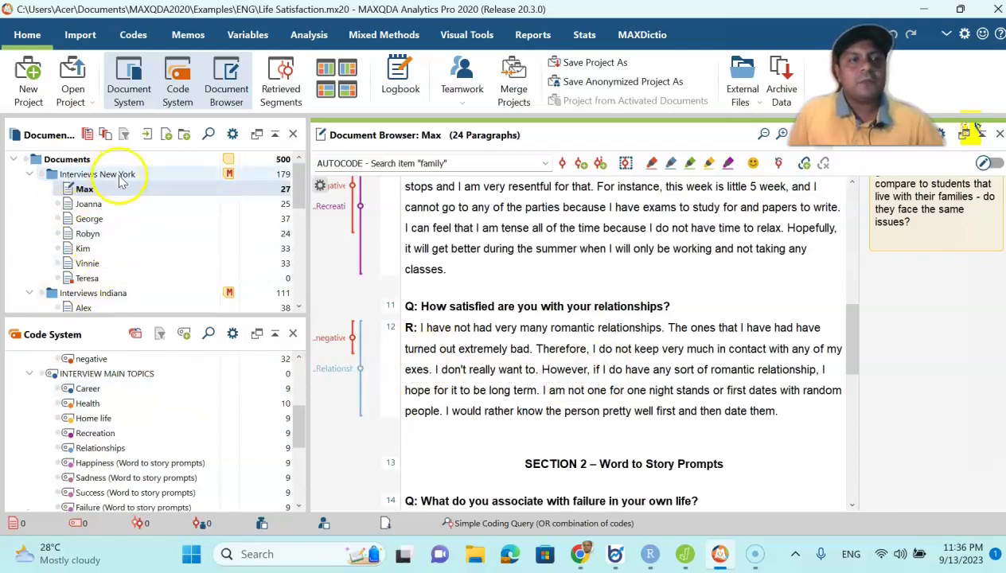
Step: Open the fifth interview in the Interviews New York group and highlight its career answer's segments coded positive and Career
mouse_move(102, 209)
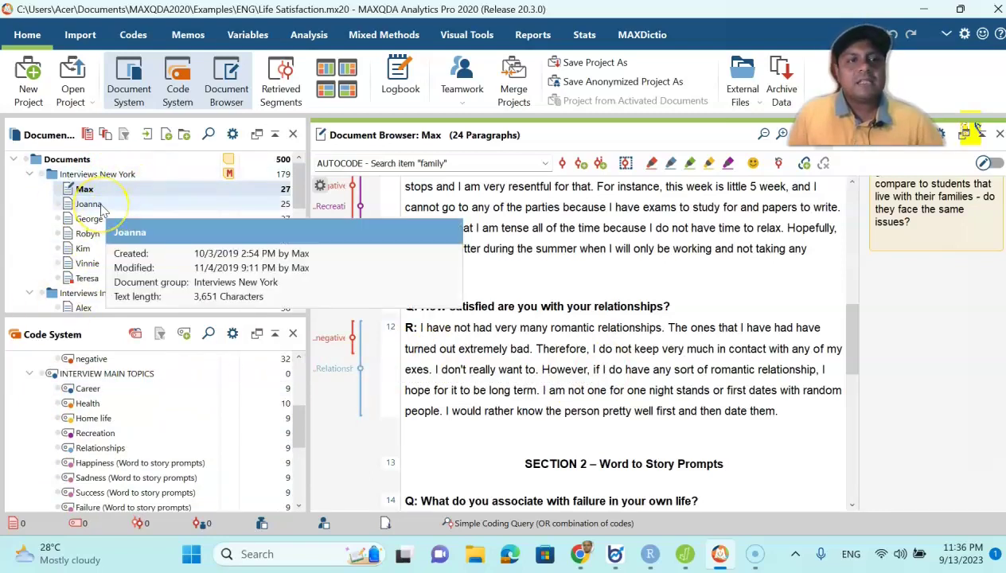
double_click(103, 246)
scroll(509, 378, "down", 5)
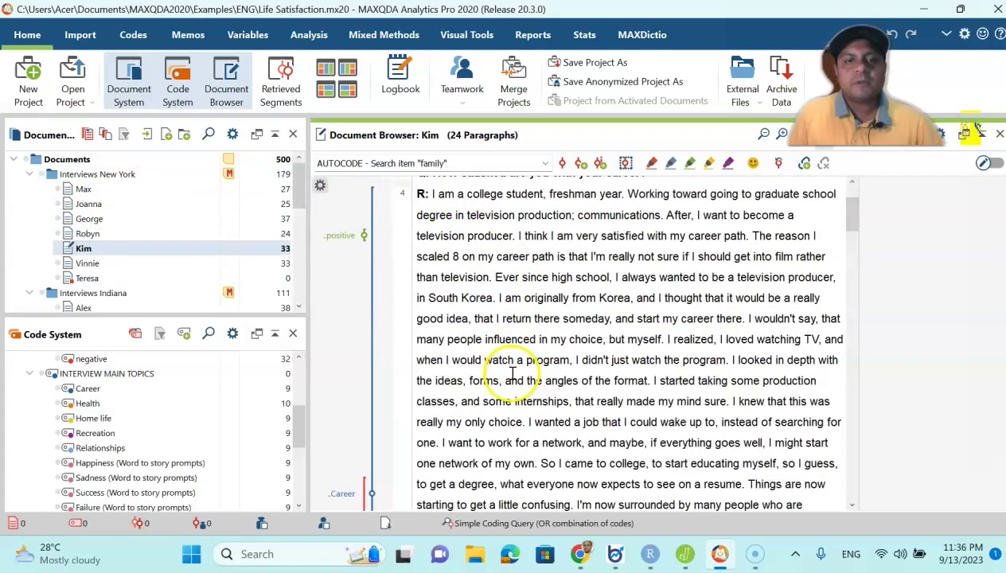
left_click(340, 235)
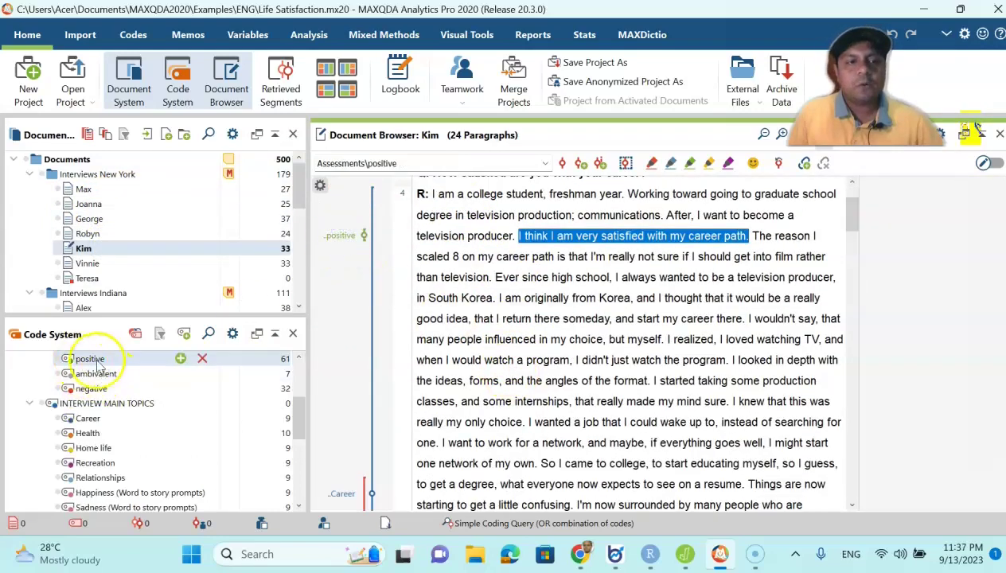
scroll(477, 342, "down", 3)
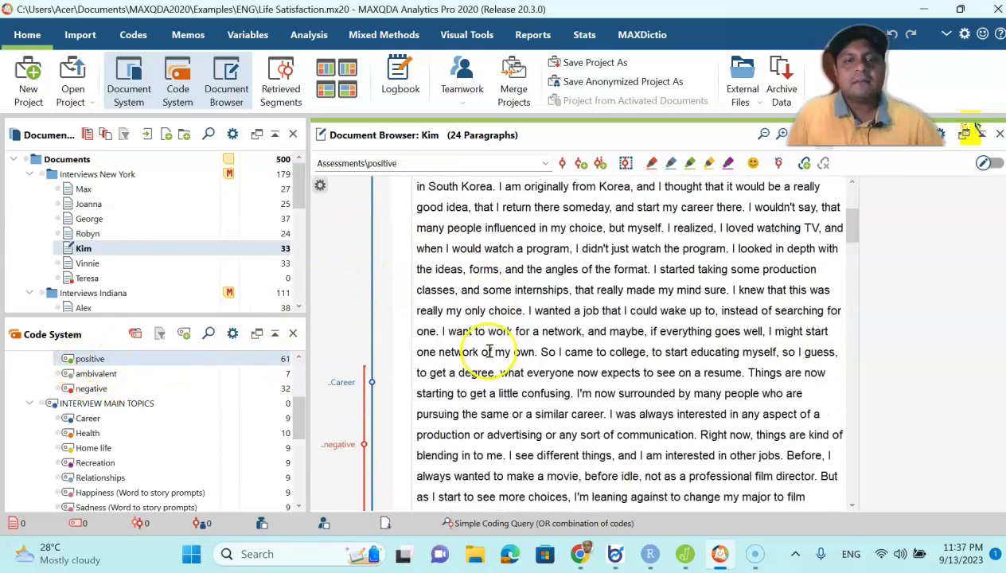
left_click(342, 383)
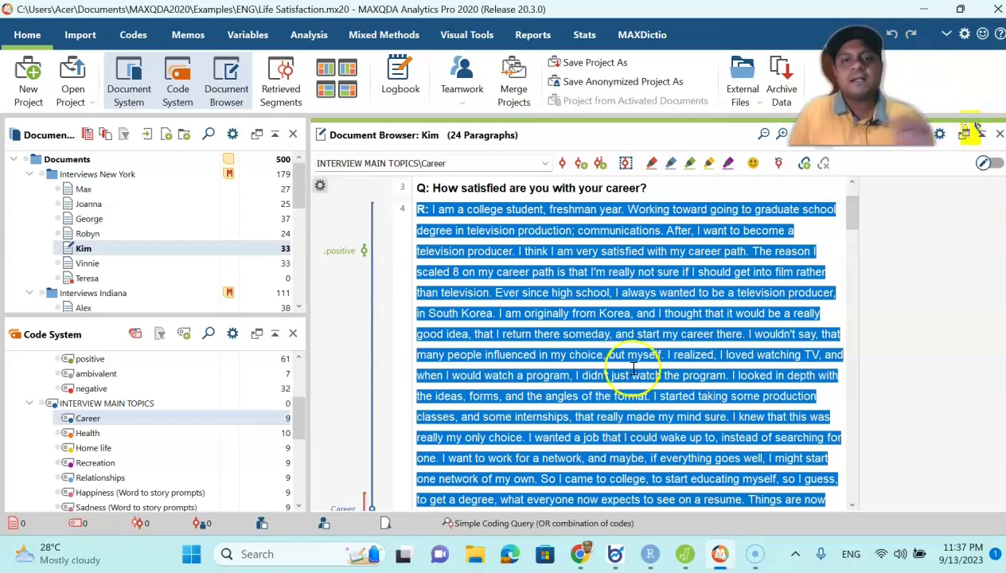
Step: Open the interview in the Interview transcript with audio group and read through its first answers
scroll(117, 286, "down", 2)
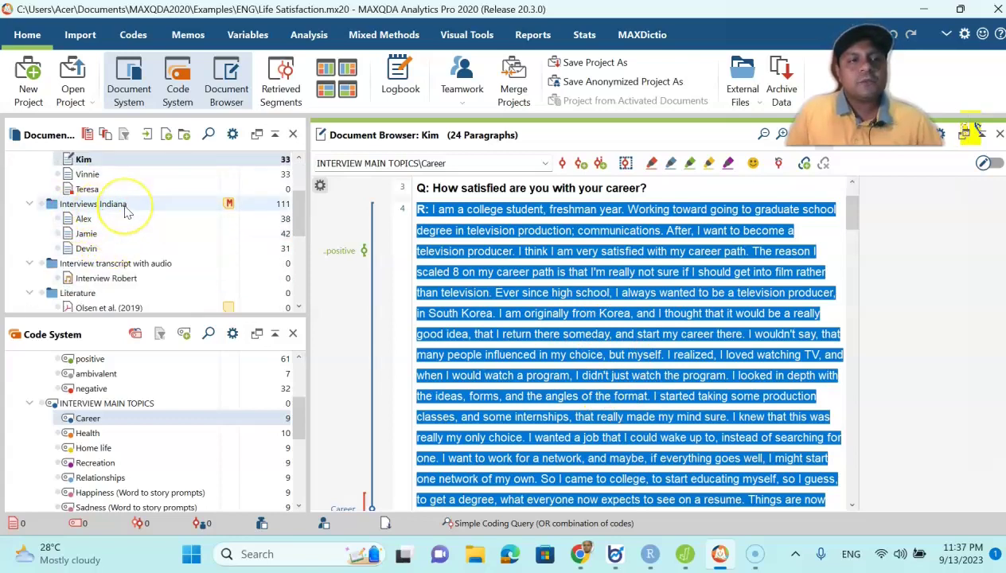
scroll(125, 211, "down", 2)
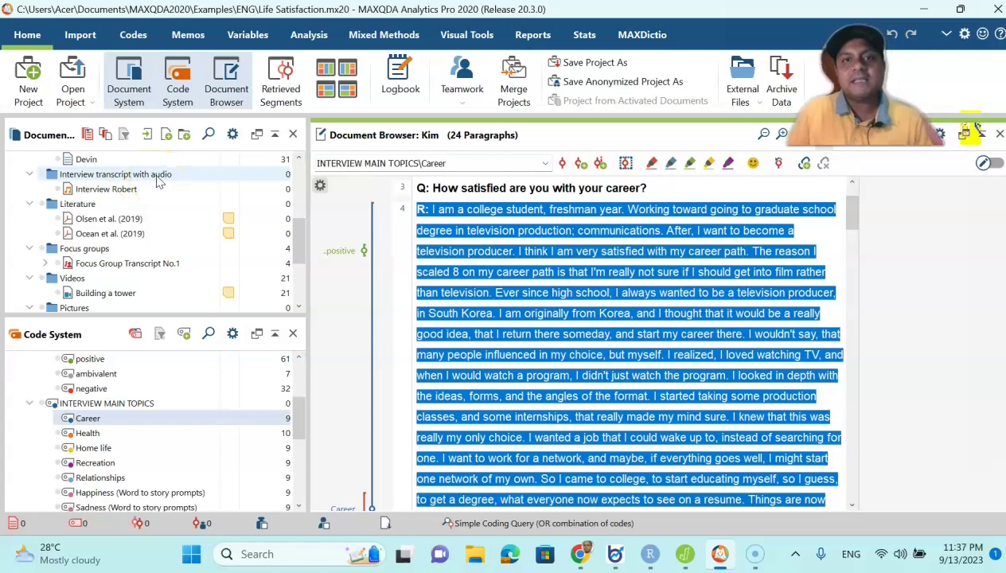
double_click(112, 193)
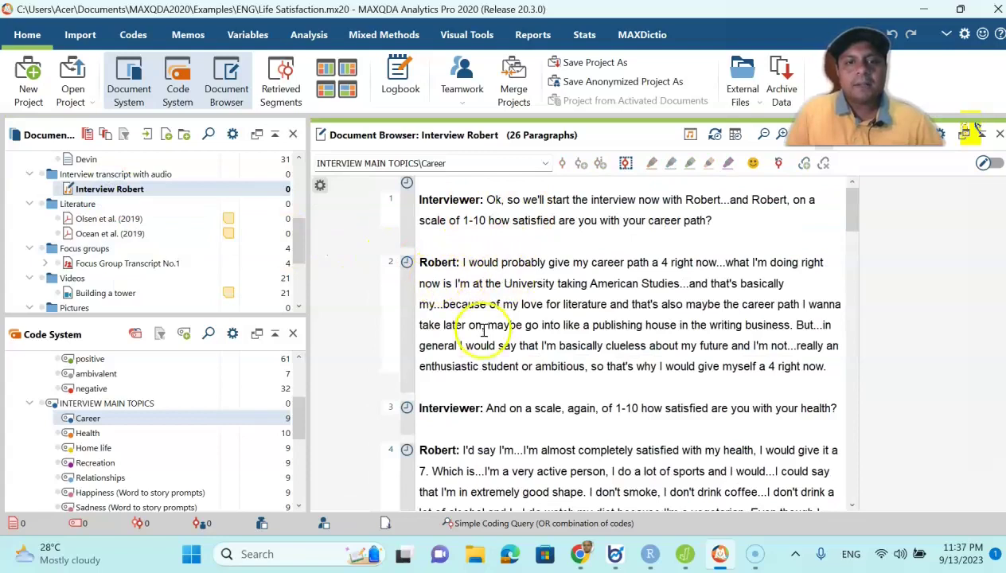
scroll(483, 331, "down", 3)
scroll(637, 359, "down", 4)
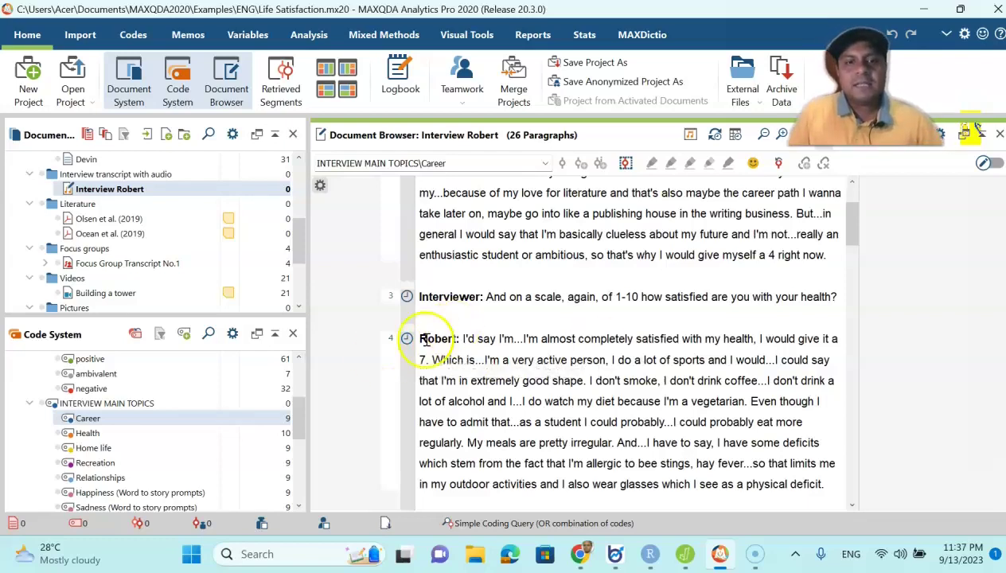
Step: Play the audio clip linked to paragraph 4 of the transcript and close the multimedia browser
mouse_move(405, 344)
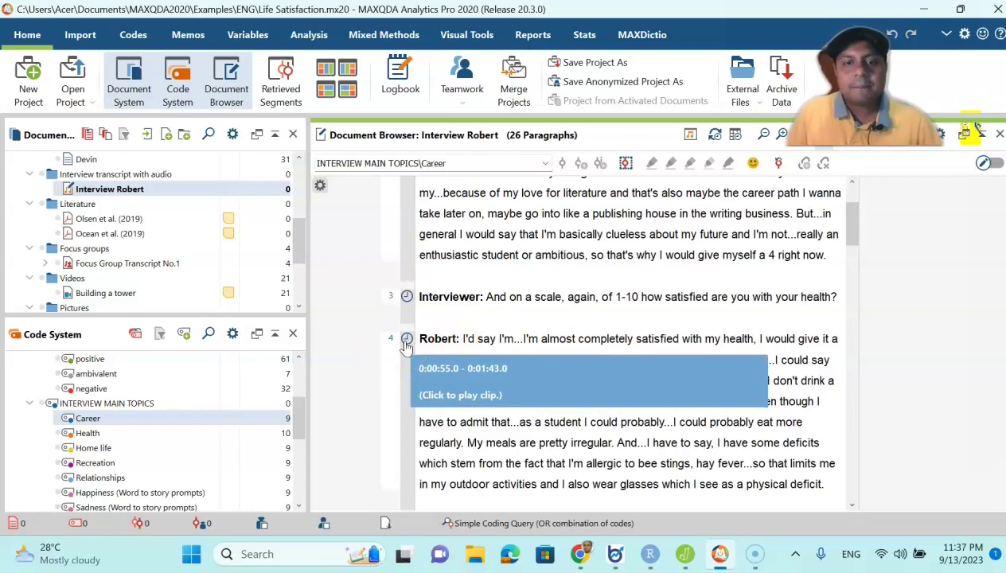
left_click(406, 341)
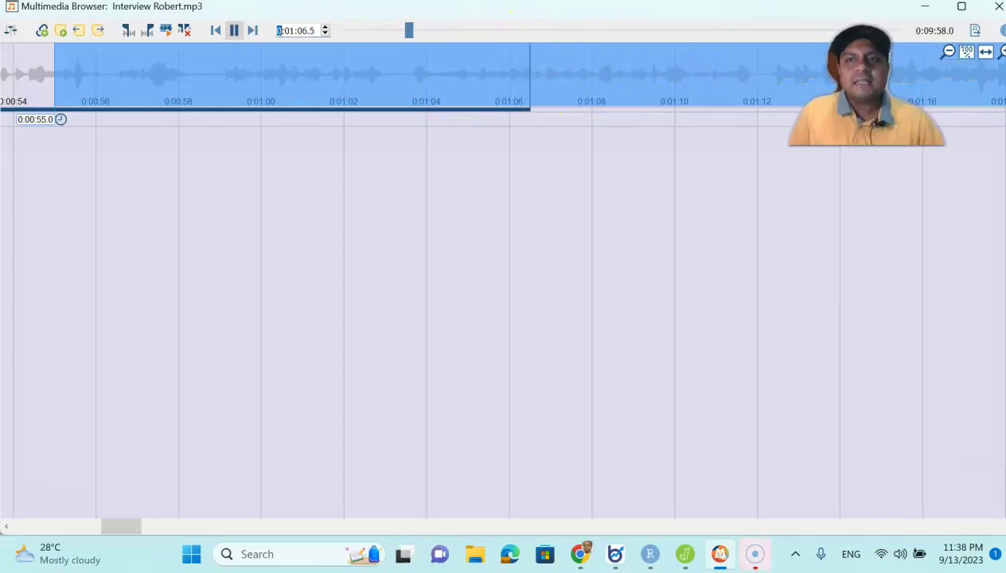
left_click(995, 9)
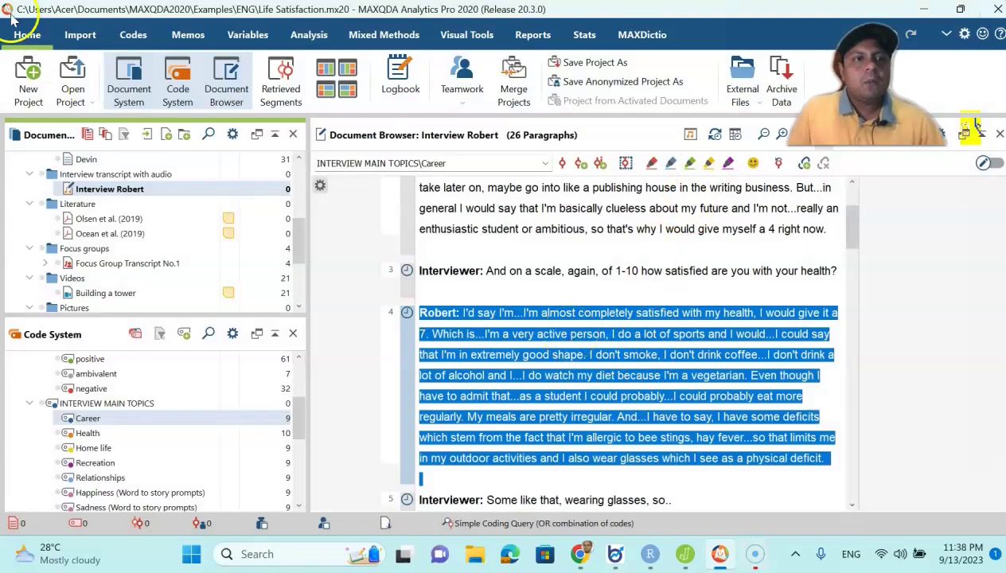
Step: Import the audio file participants_18 from the Downloads folder into the project
left_click(81, 36)
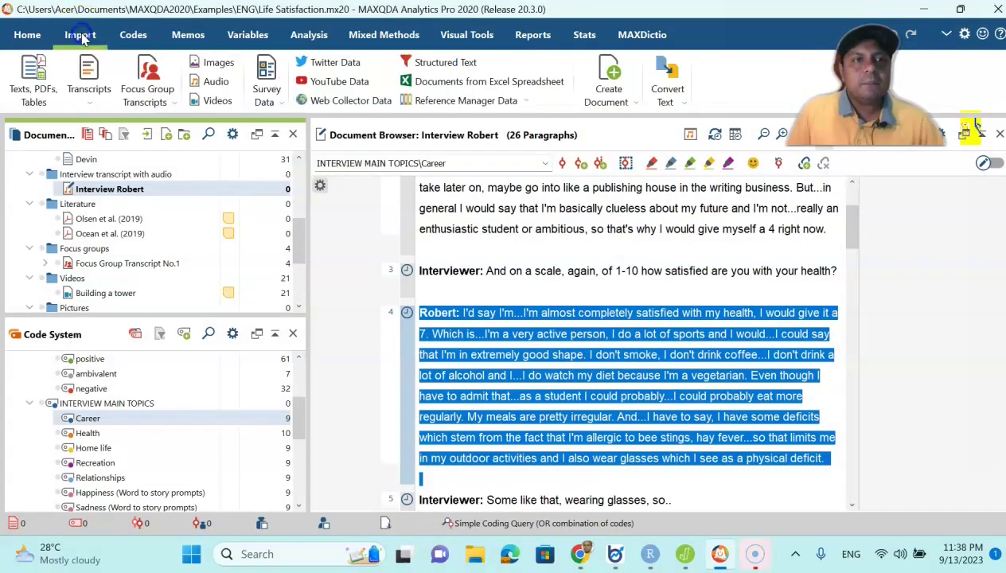
left_click(217, 82)
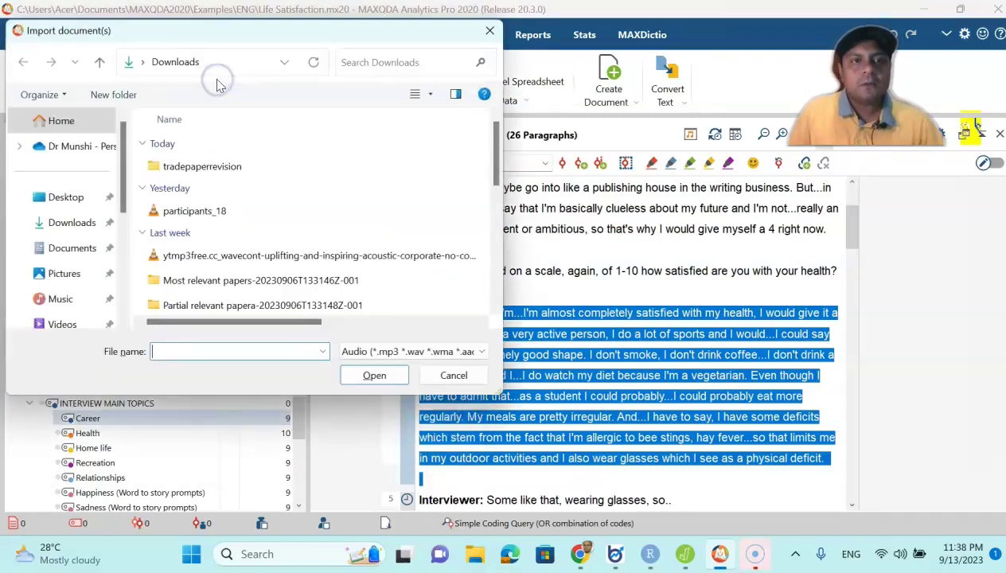
left_click(219, 212)
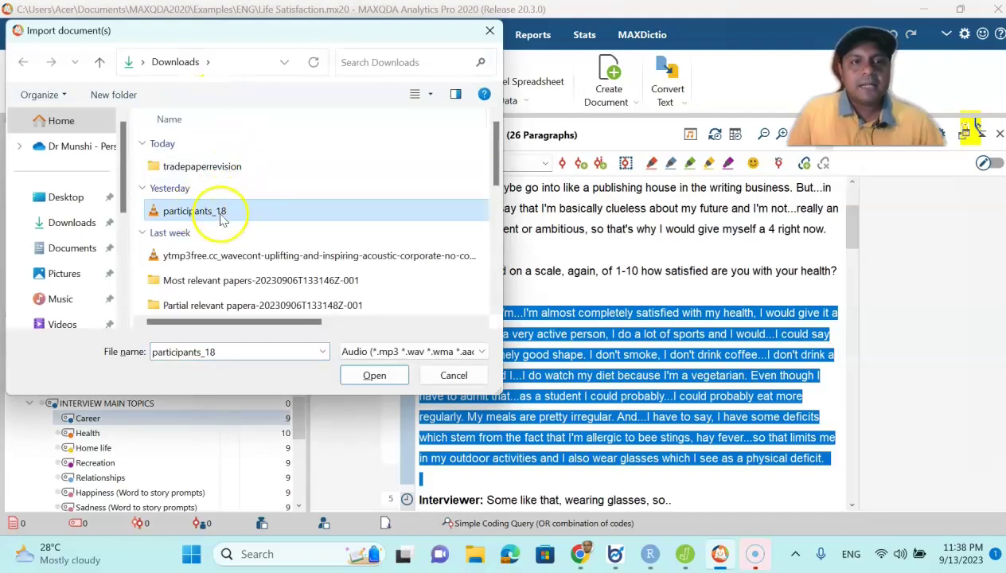
left_click(371, 377)
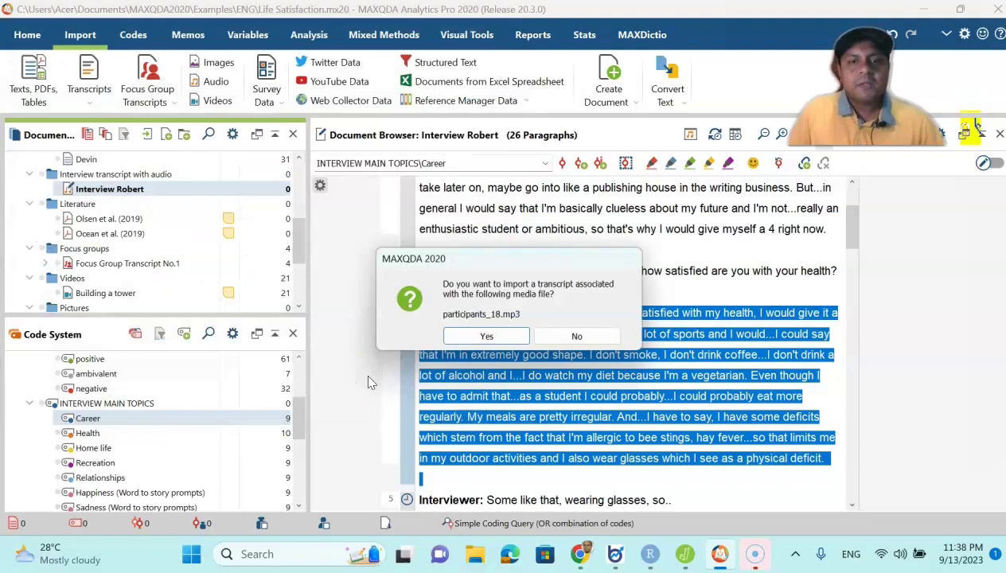
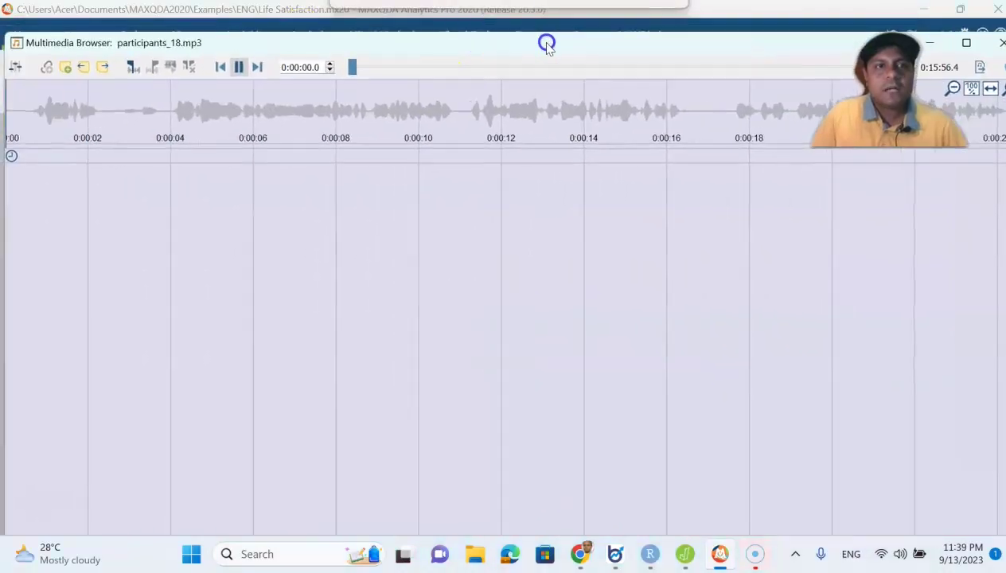
Step: Mark a clip in the participants_18 waveform from the start of the recording to about 5.9 seconds
left_click_drag(179, 44, 231, 41)
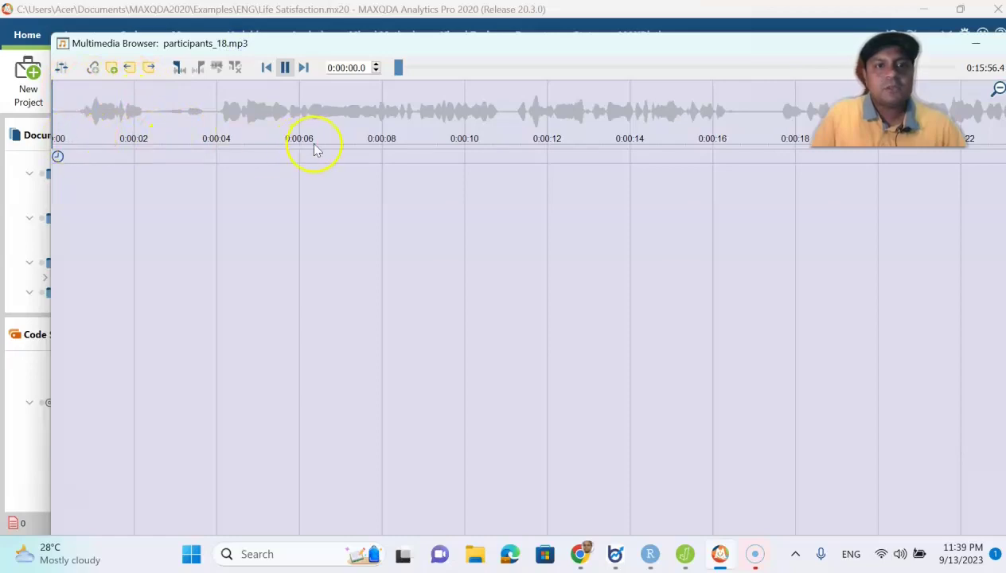
left_click(177, 69)
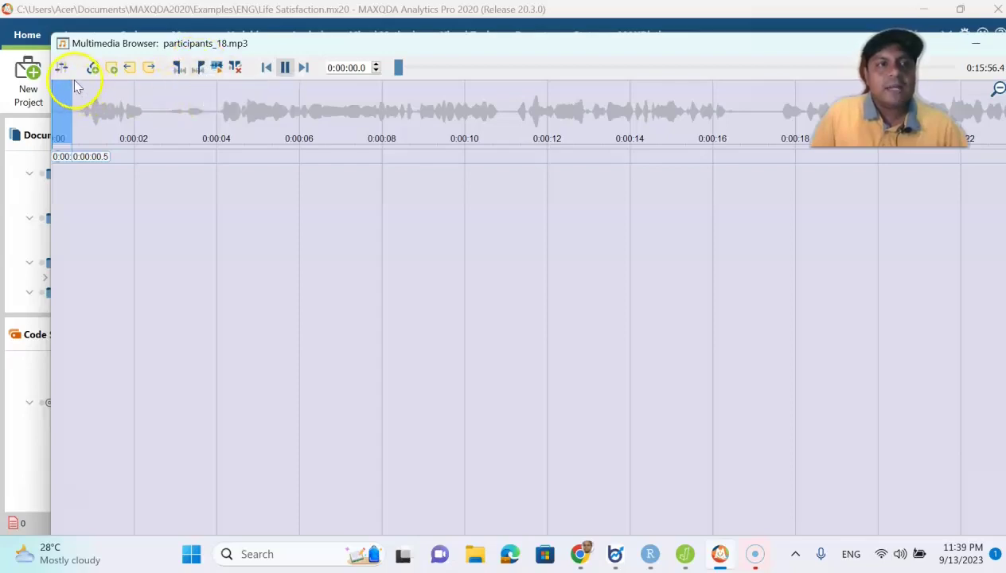
left_click_drag(72, 84, 298, 97)
left_click(198, 70)
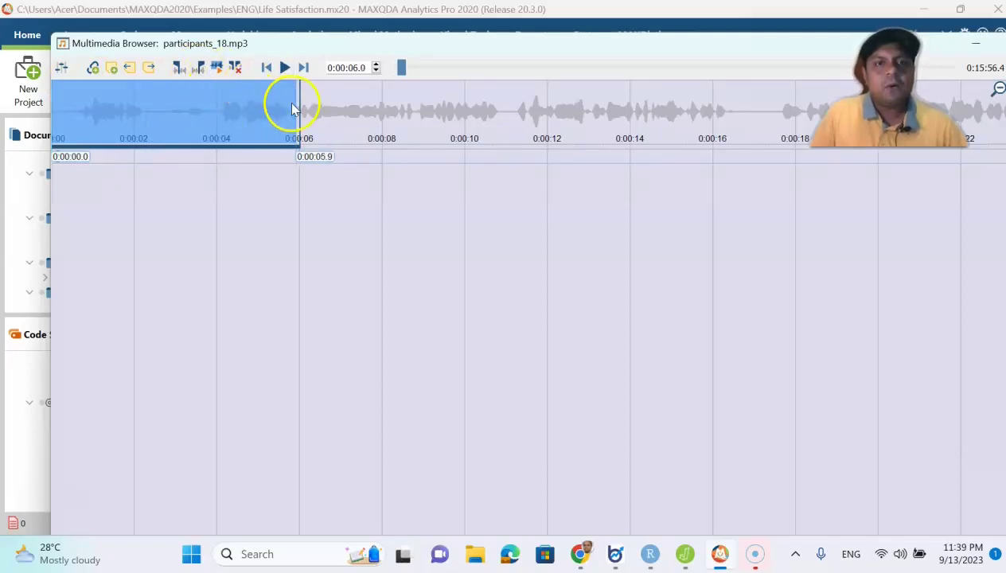
Step: Start transcribing the marked clip of participants_18
mouse_move(651, 45)
left_mouse_down()
mouse_move(341, 85)
mouse_move(1, 90)
mouse_move(445, 82)
mouse_move(635, 54)
left_mouse_up()
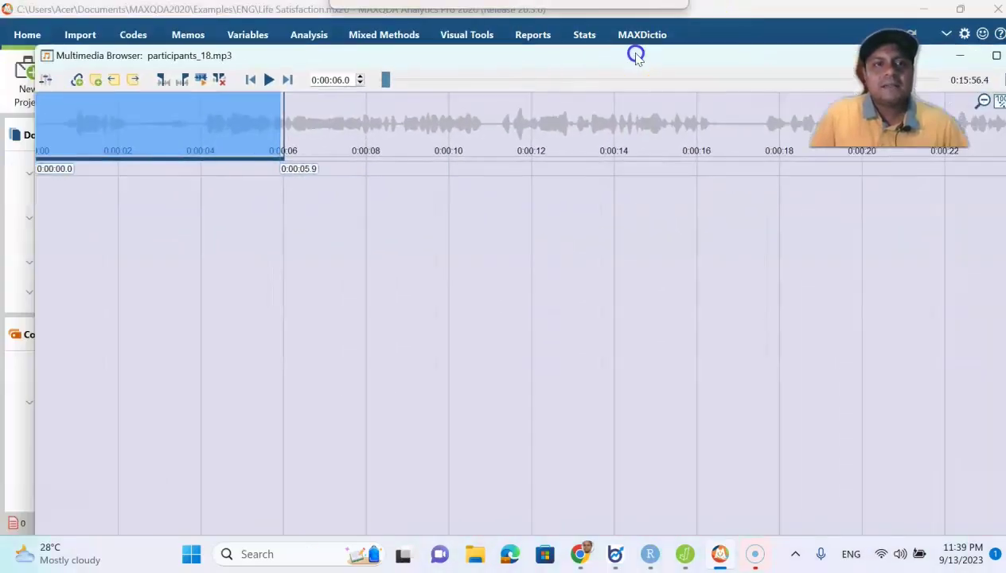
right_click(206, 113)
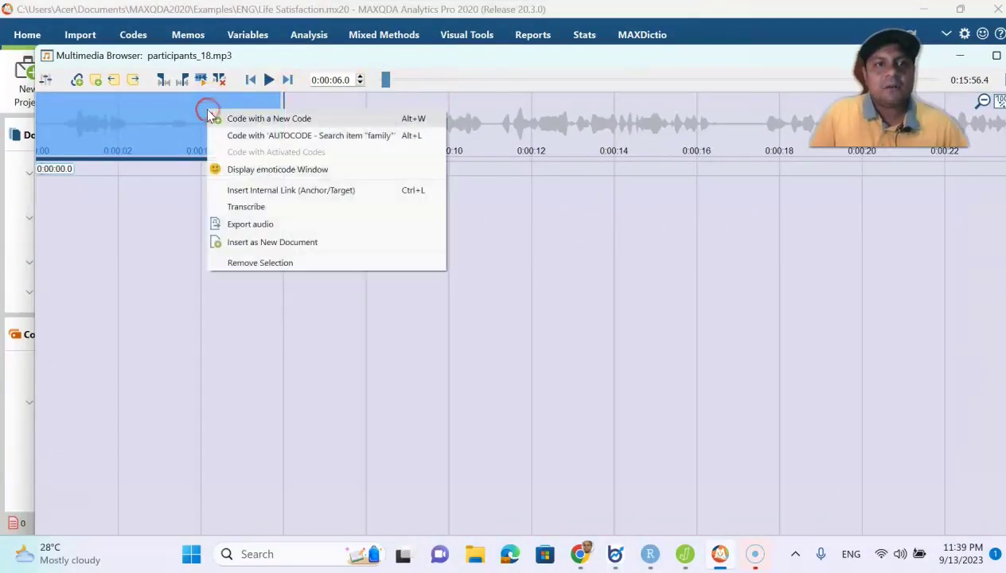
left_click(245, 208)
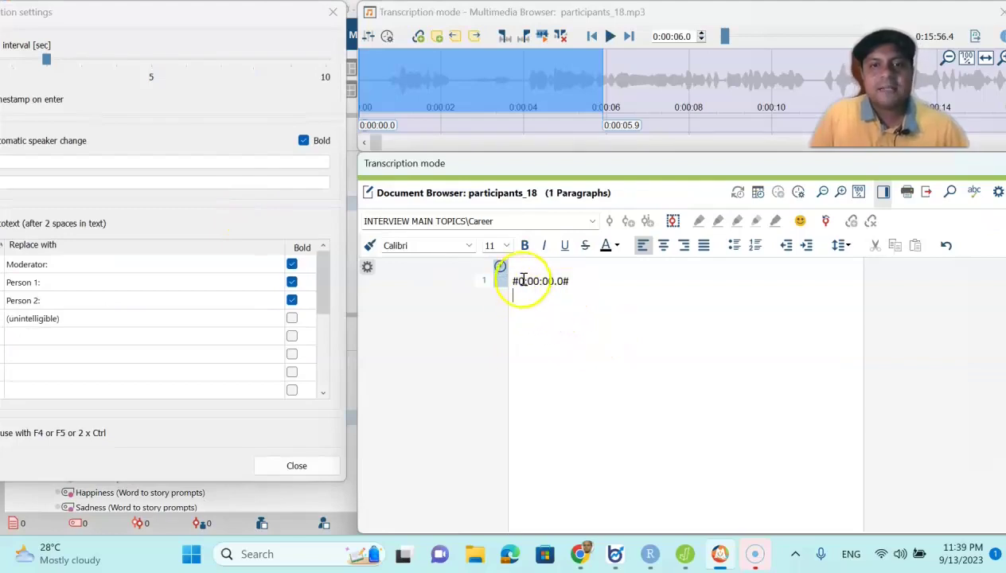
Step: Play the opening seconds of the participants_18 recording, pause it and place the cursor below the transcript's first timestamp
mouse_move(499, 269)
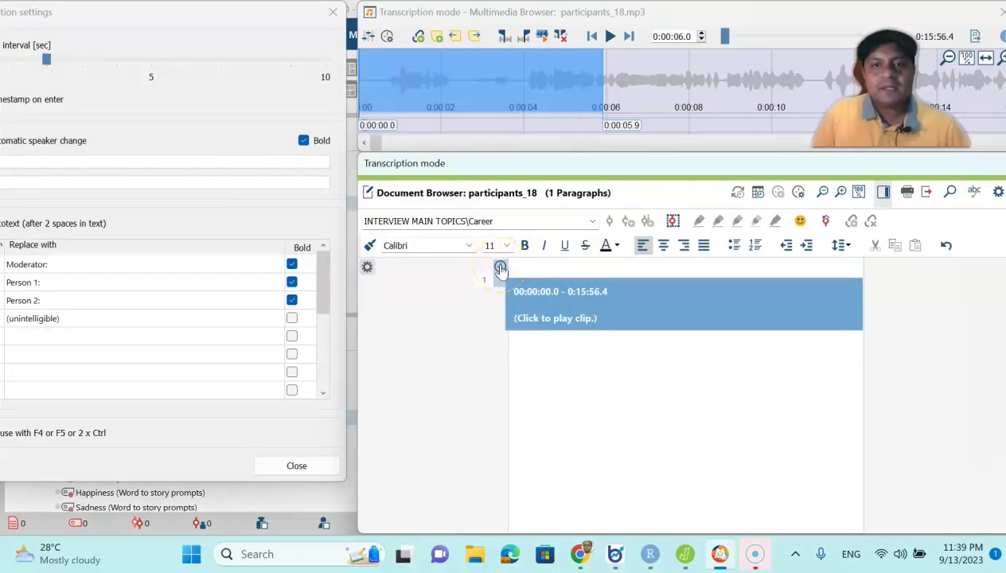
left_click(499, 268)
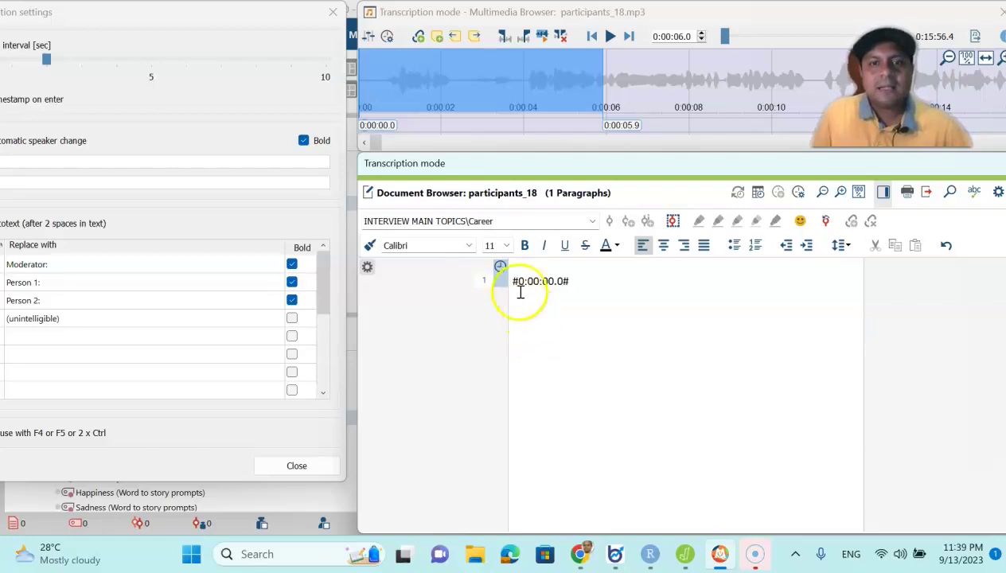
left_click(591, 38)
left_click(609, 36)
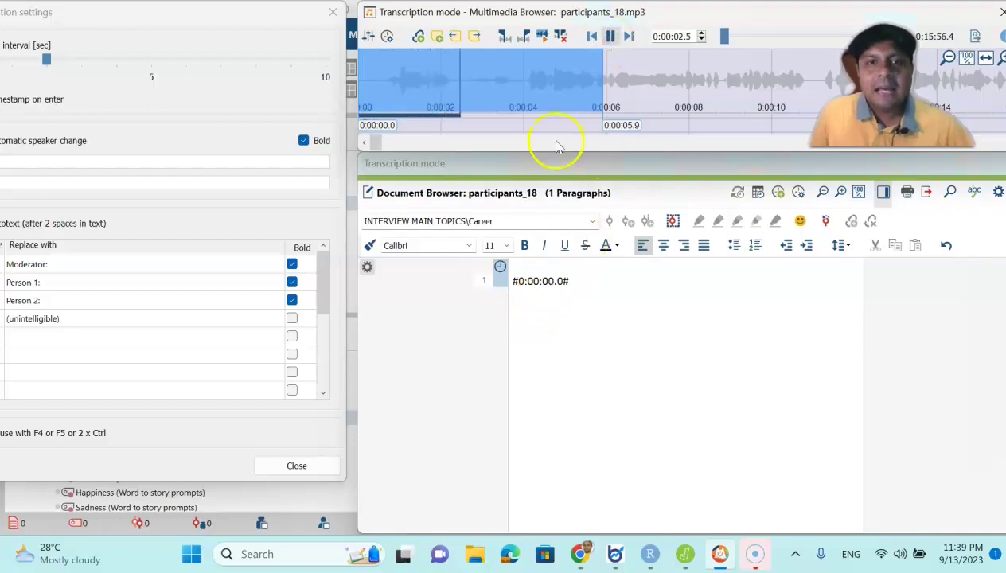
left_click(610, 37)
left_click(525, 298)
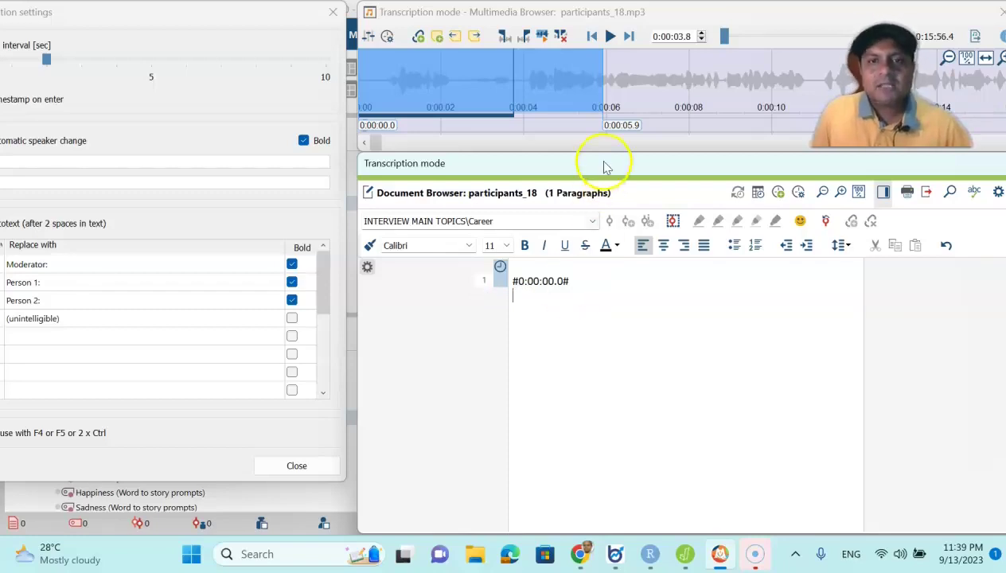
Step: Review the speaker-change and autotext options in the transcription settings, then close the settings and the transcription windows
left_click_drag(604, 164, 483, 161)
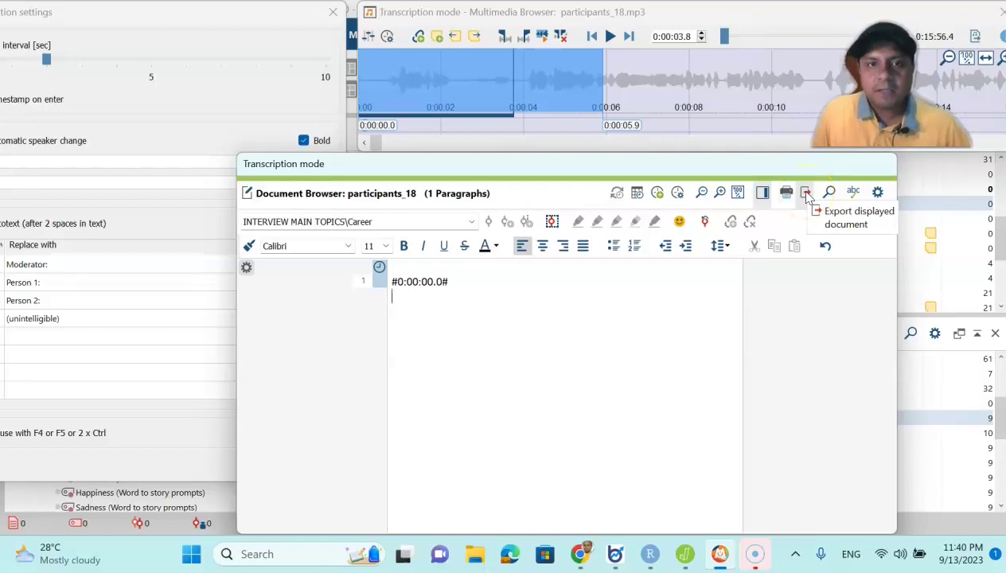
left_click_drag(719, 164, 826, 175)
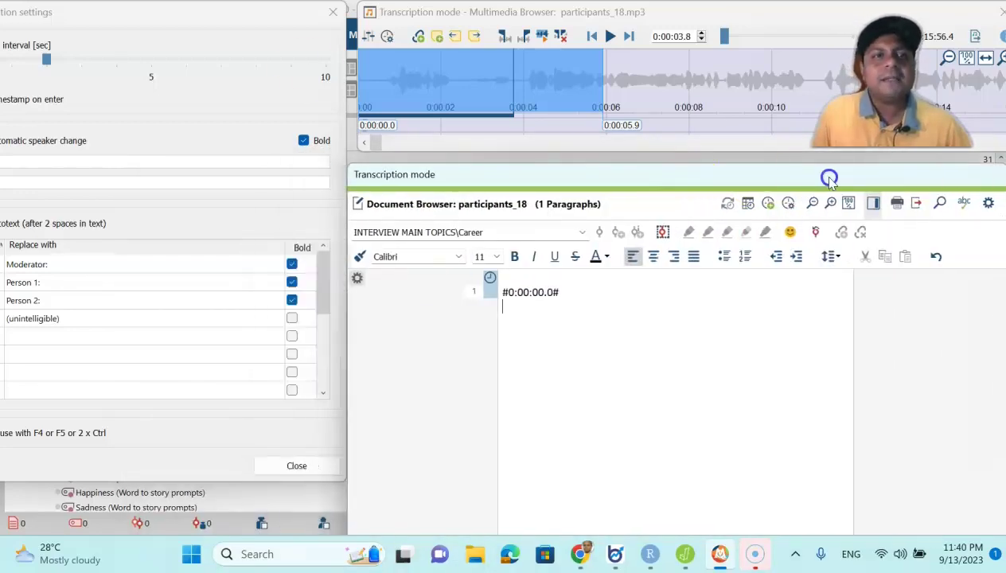
left_click_drag(235, 13, 402, 18)
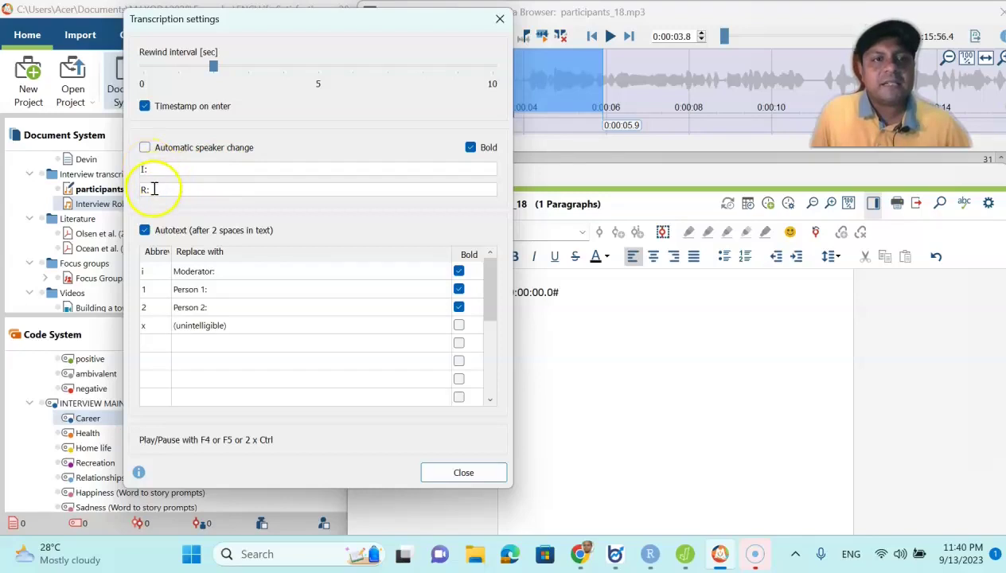
left_click(203, 288)
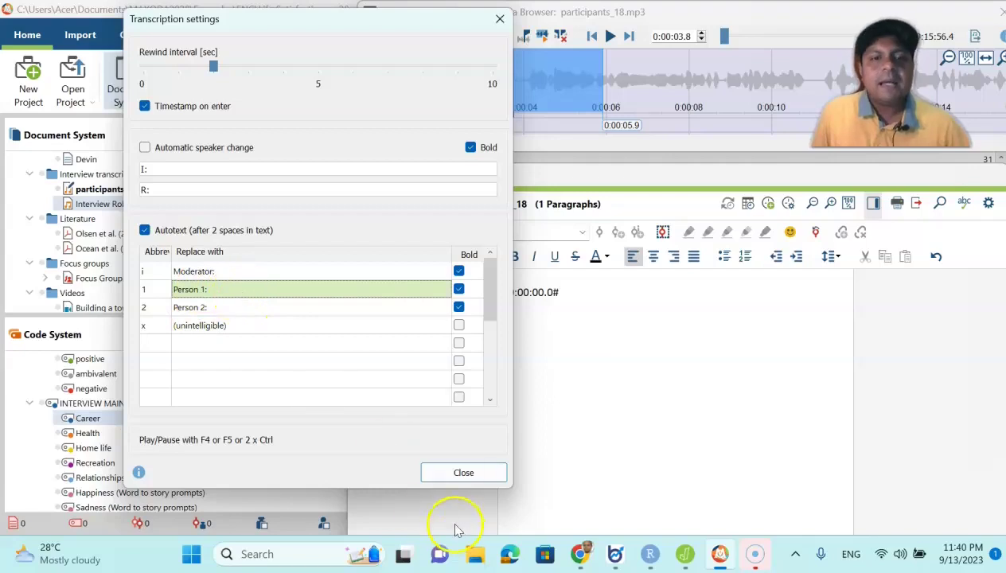
left_click(448, 469)
left_click_drag(726, 24, 437, 20)
left_click(725, 11)
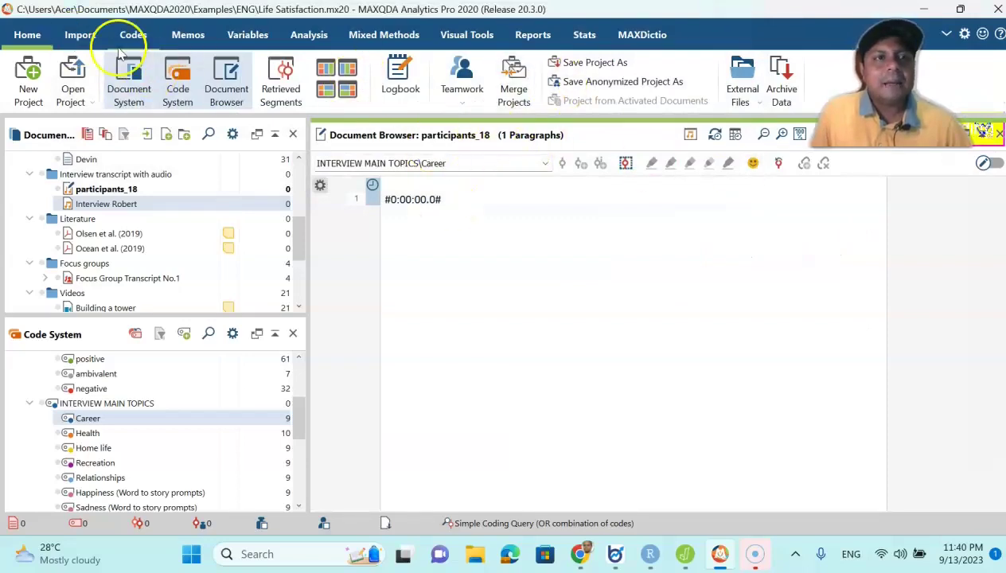
Step: Import participants_18 from Downloads a second time, accepting the import of its associated transcript
left_click(80, 35)
left_click(222, 89)
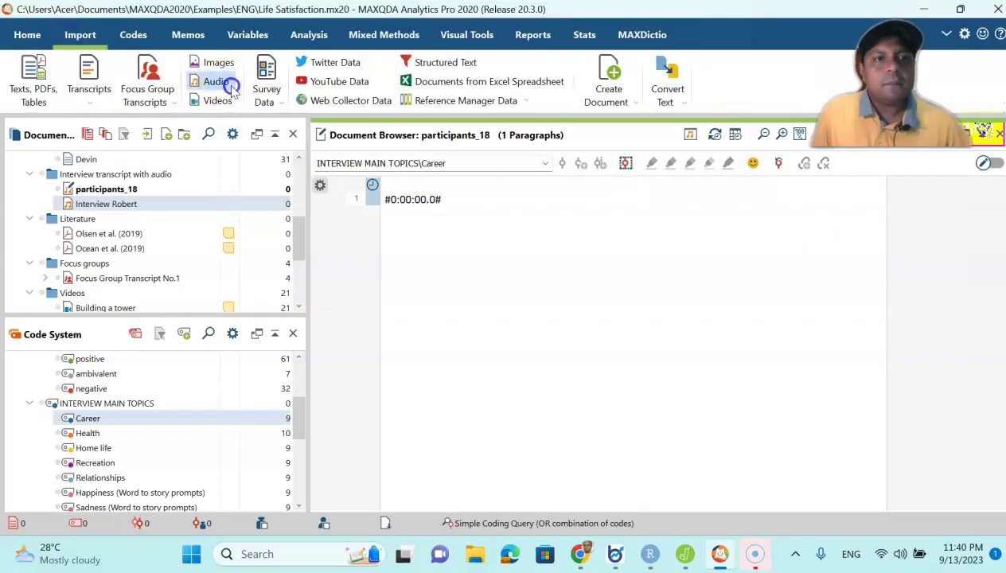
left_click(222, 210)
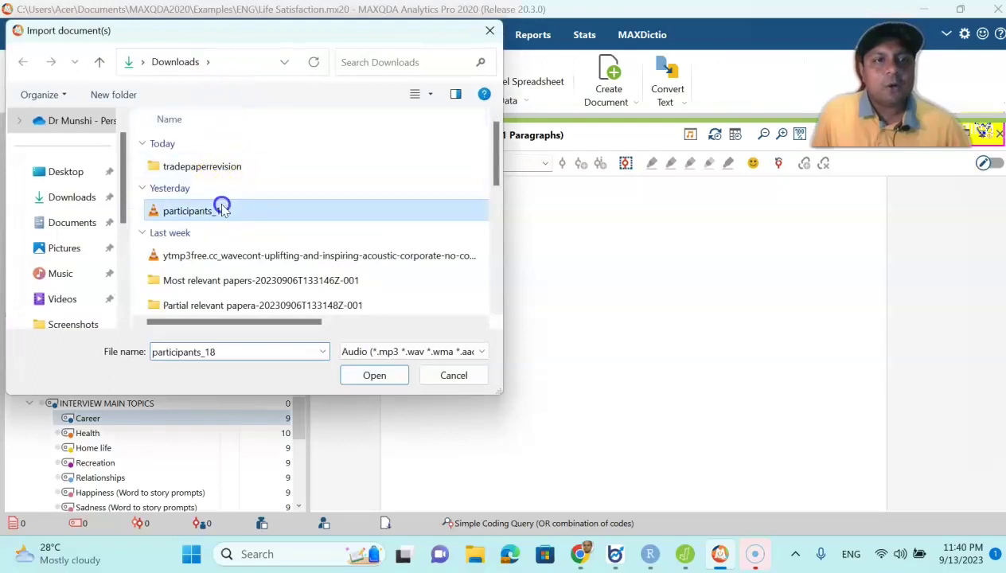
left_click(362, 375)
left_click(511, 340)
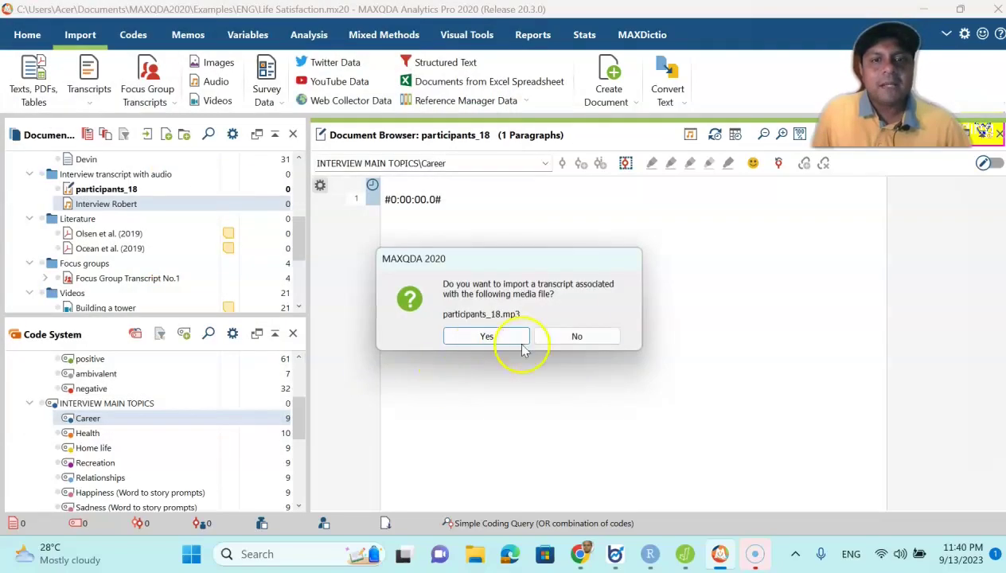
left_click(491, 347)
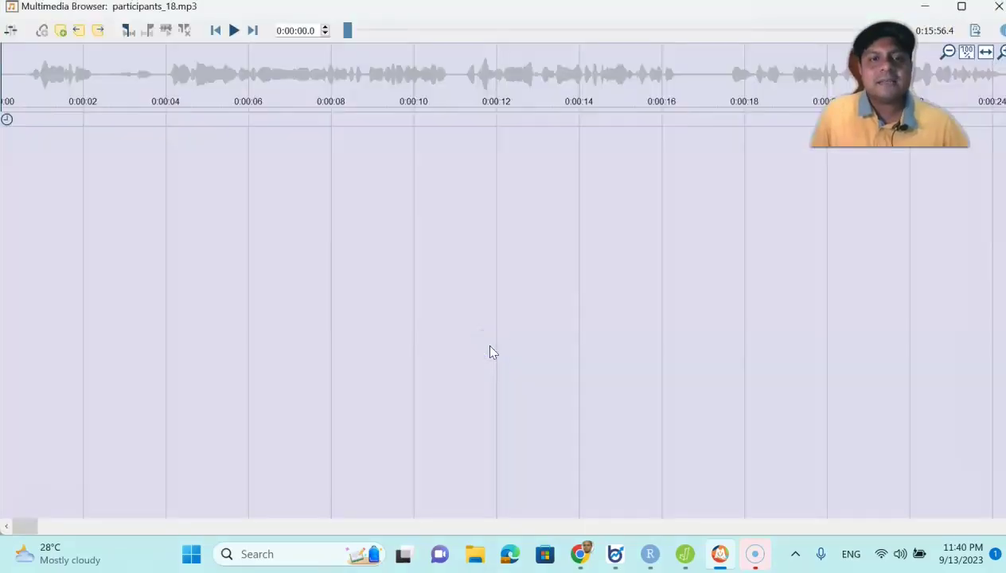
Step: Mark a clip in the newly imported recording's waveform from its start to about 4.1 seconds
left_click_drag(426, 15, 97, 55)
left_click_drag(546, 57, 149, 54)
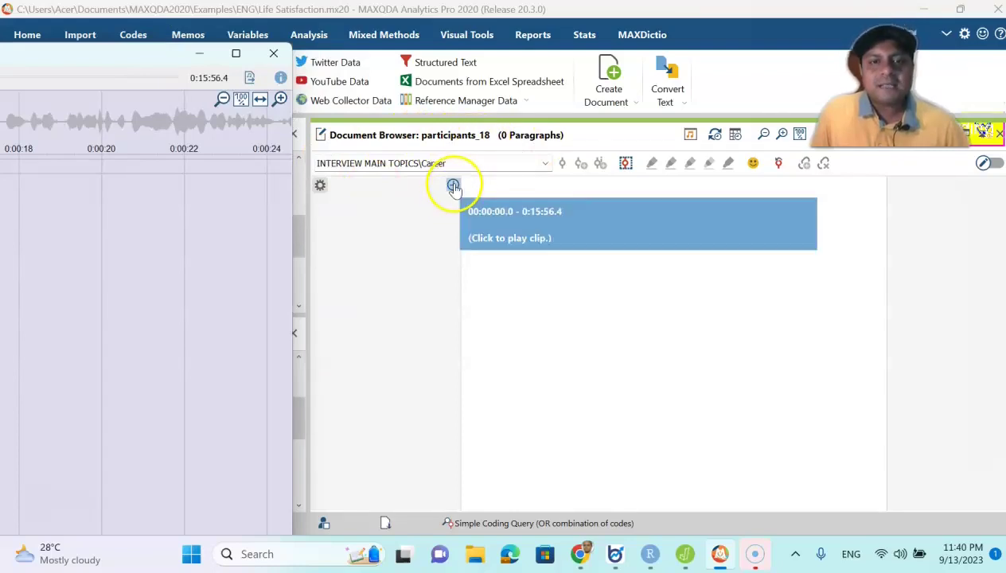
double_click(72, 55)
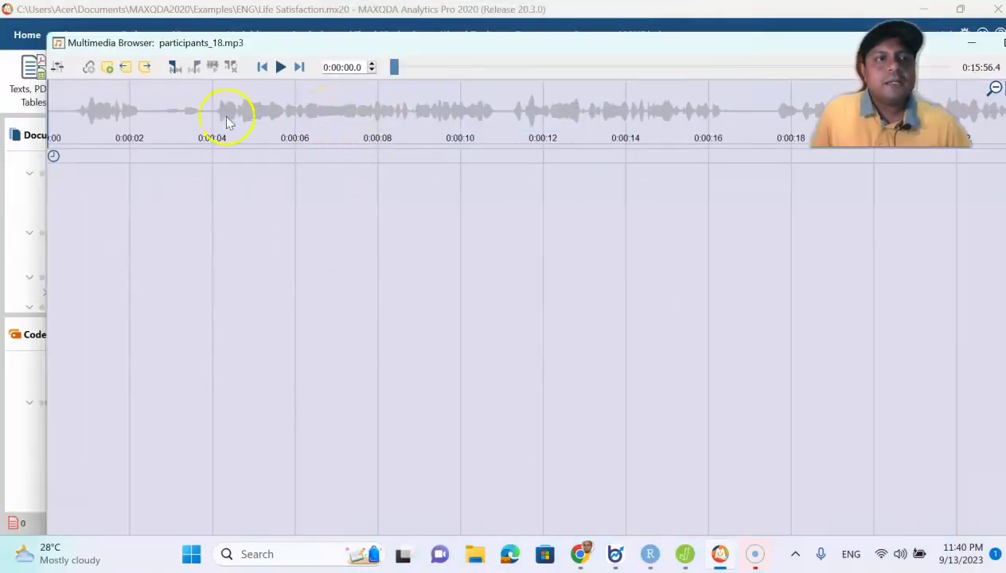
left_click(175, 68)
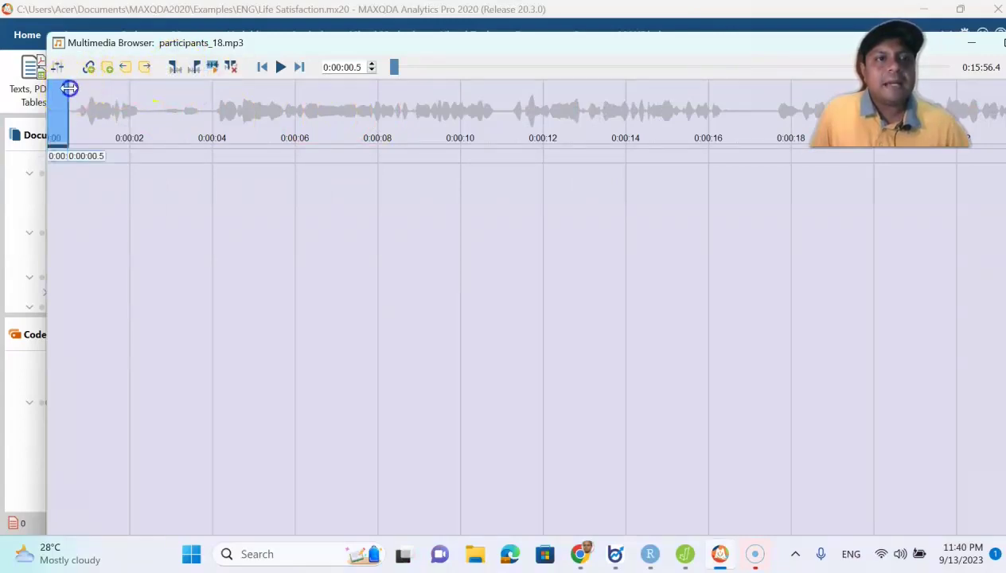
left_click_drag(68, 88, 222, 96)
left_click(197, 69)
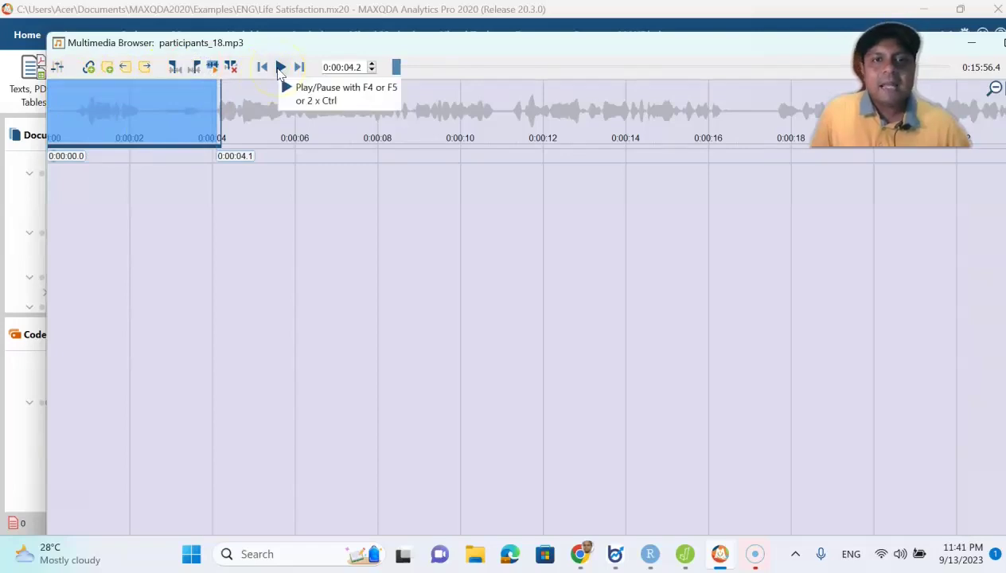
Step: Close the multimedia browser and return the main project window to full size
left_click_drag(434, 12, 44, 8)
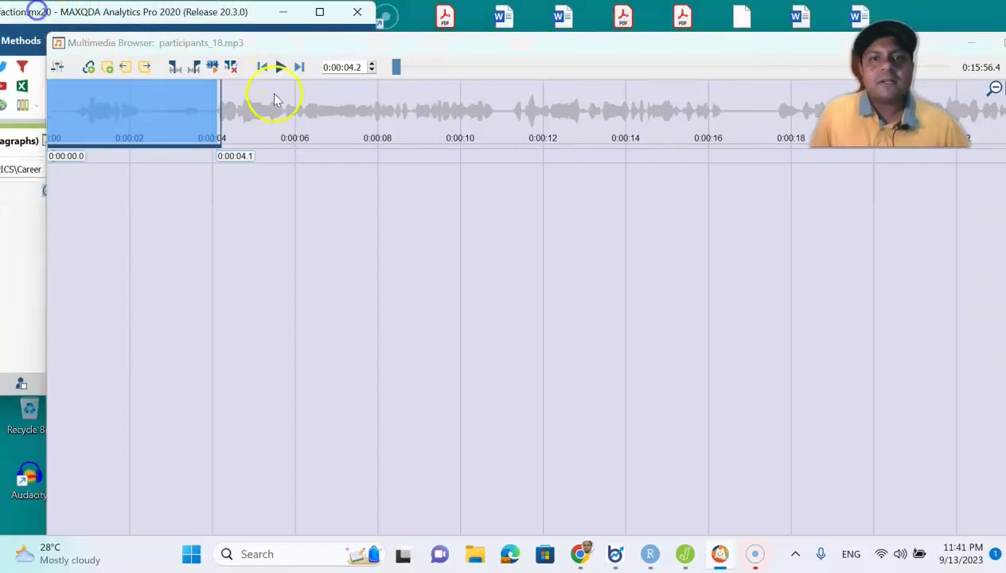
left_click_drag(420, 50, 215, 60)
left_click_drag(626, 51, 520, 62)
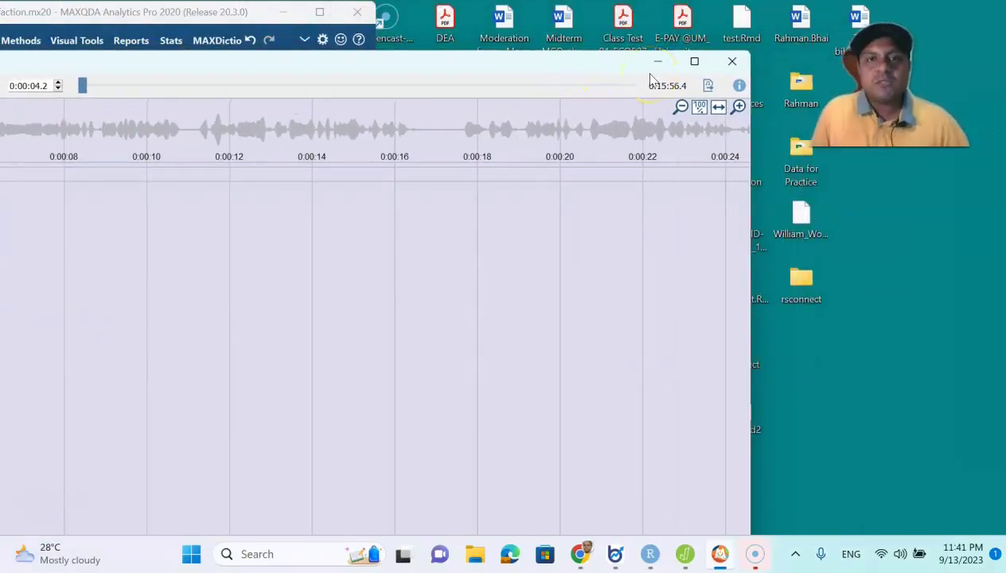
left_click(732, 61)
double_click(219, 16)
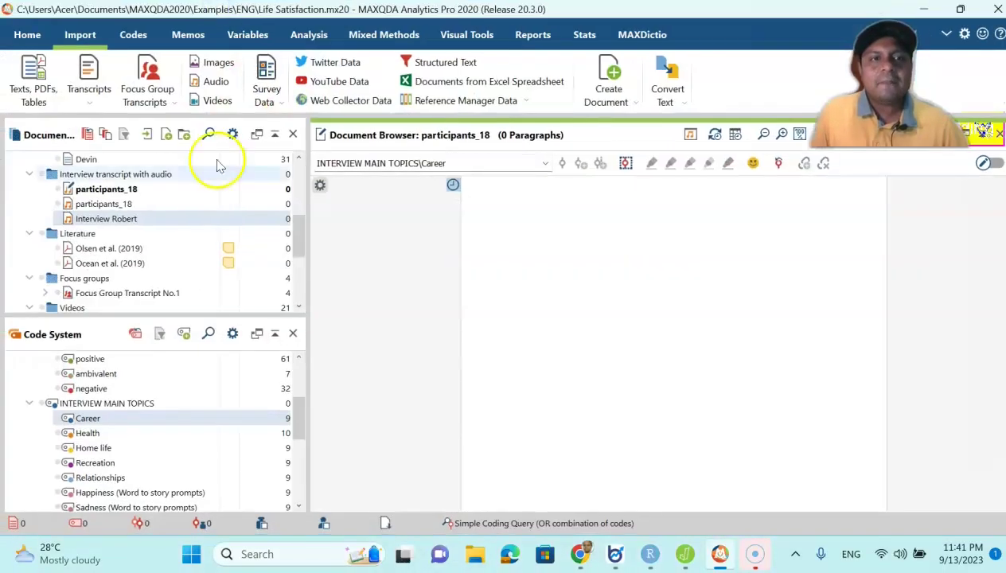
Step: Open the first article in the Literature group and read through its title page and abstract
scroll(109, 239, "down", 1)
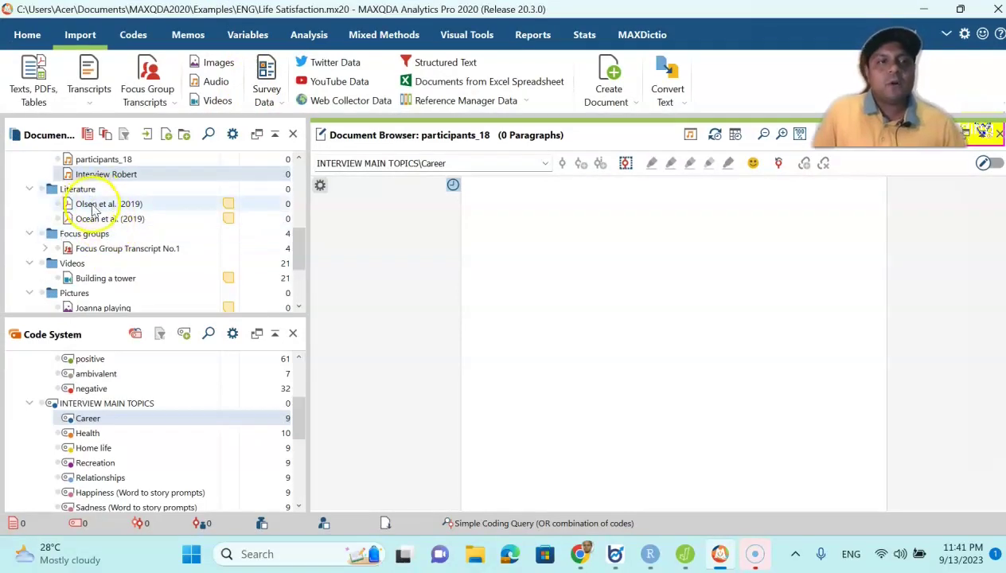
double_click(93, 207)
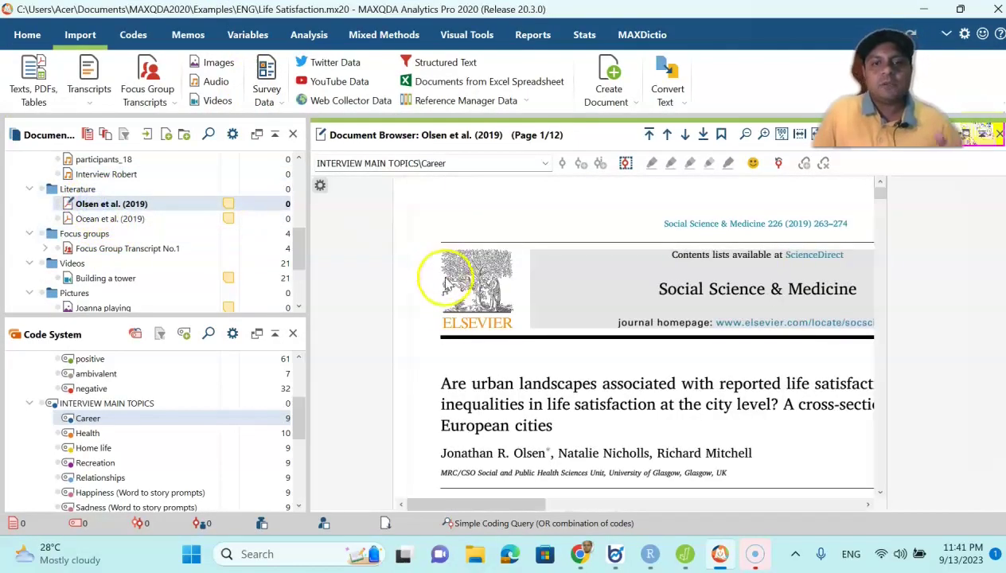
scroll(562, 357, "down", 1)
scroll(562, 358, "down", 3)
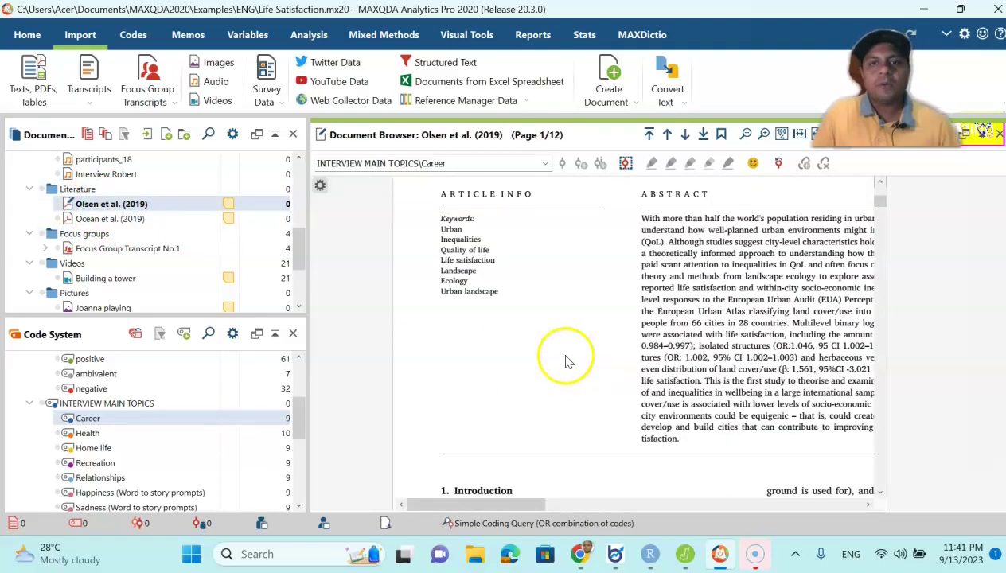
Step: Open Focus Group Transcript No.1 and read through its opening paragraphs
double_click(101, 250)
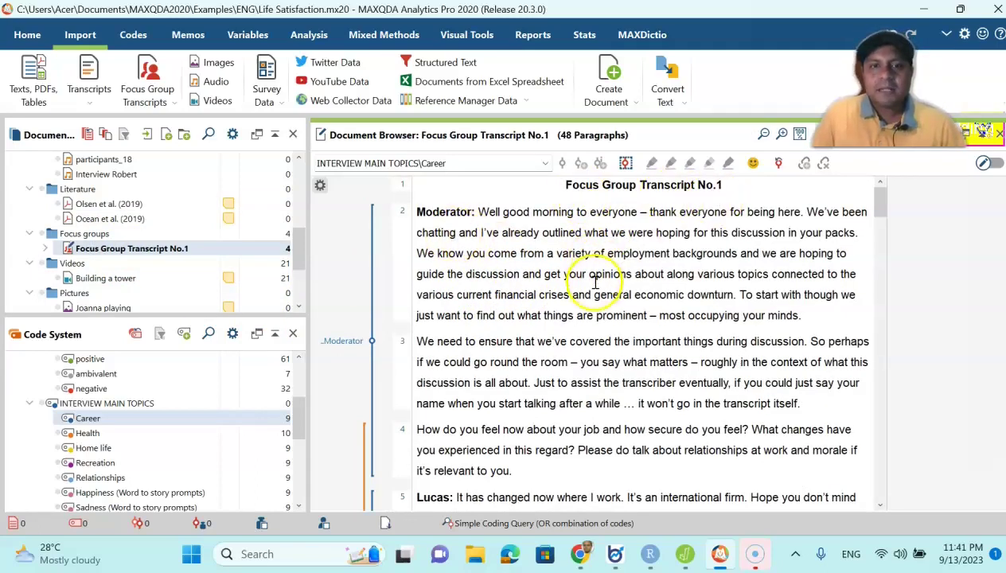
scroll(597, 282, "down", 3)
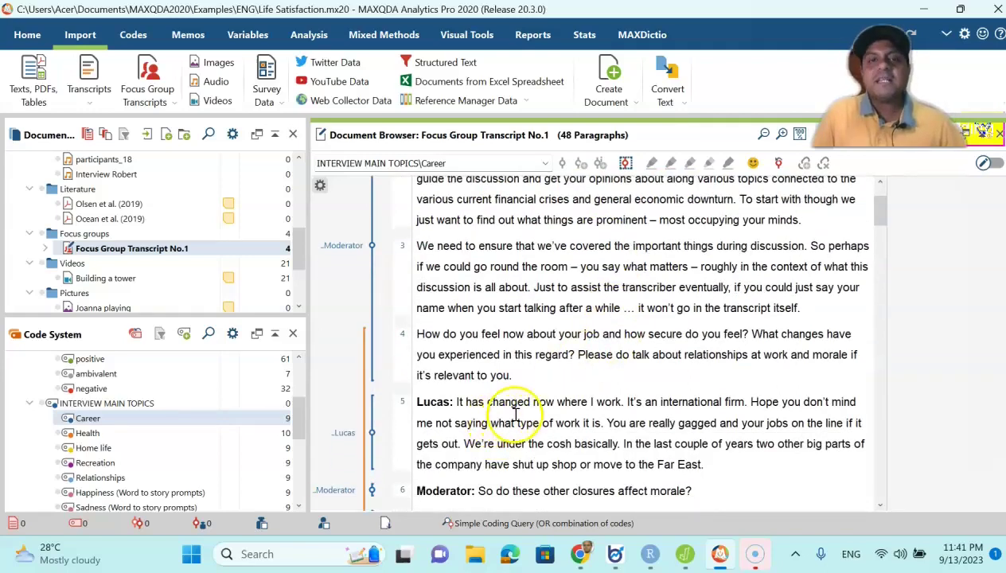
scroll(509, 423, "down", 1)
scroll(521, 395, "down", 2)
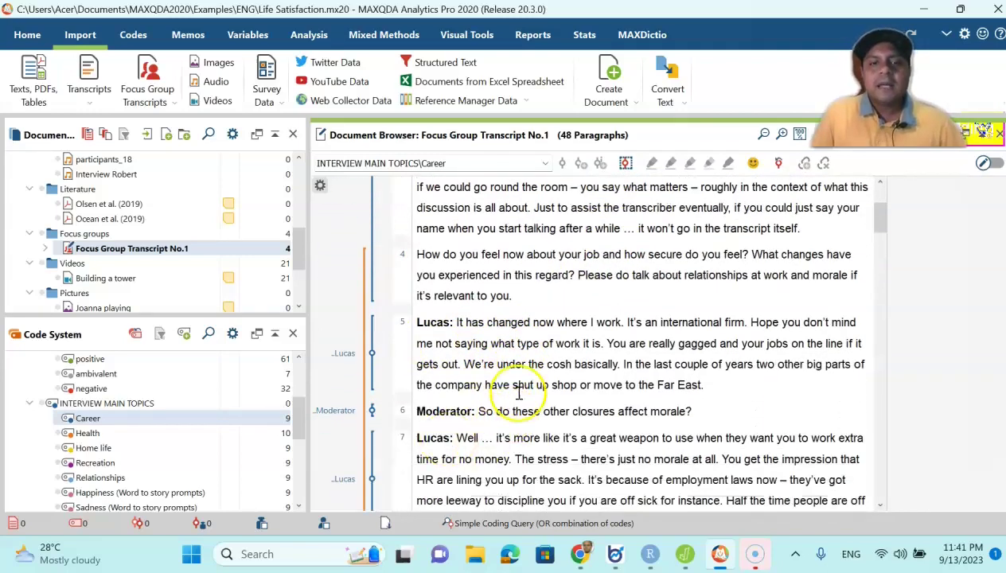
scroll(557, 358, "down", 1)
scroll(571, 356, "down", 1)
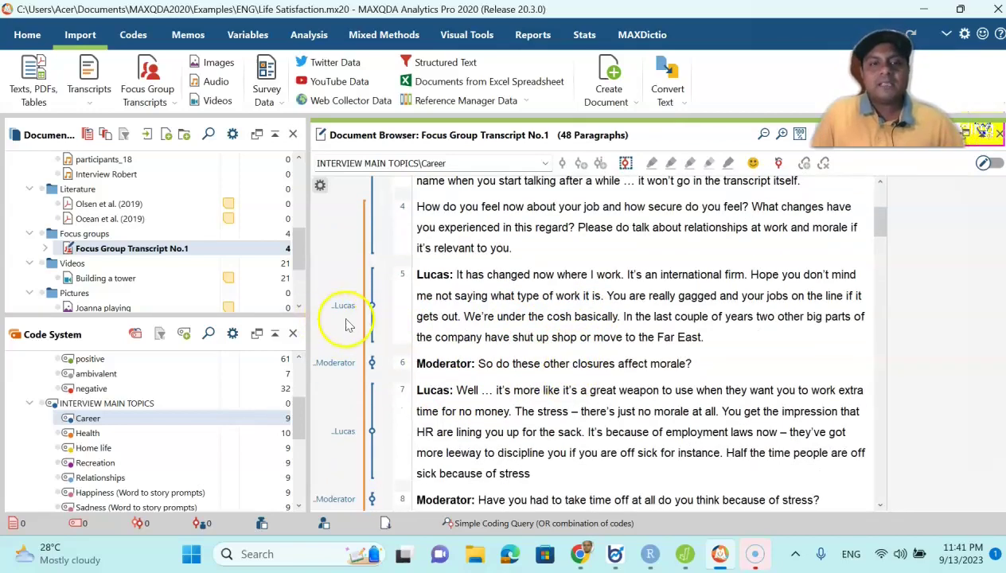
Step: Highlight paragraph 5 through its speaker code and look over the participants listed under Focus Group Transcript No.1
left_click(343, 308)
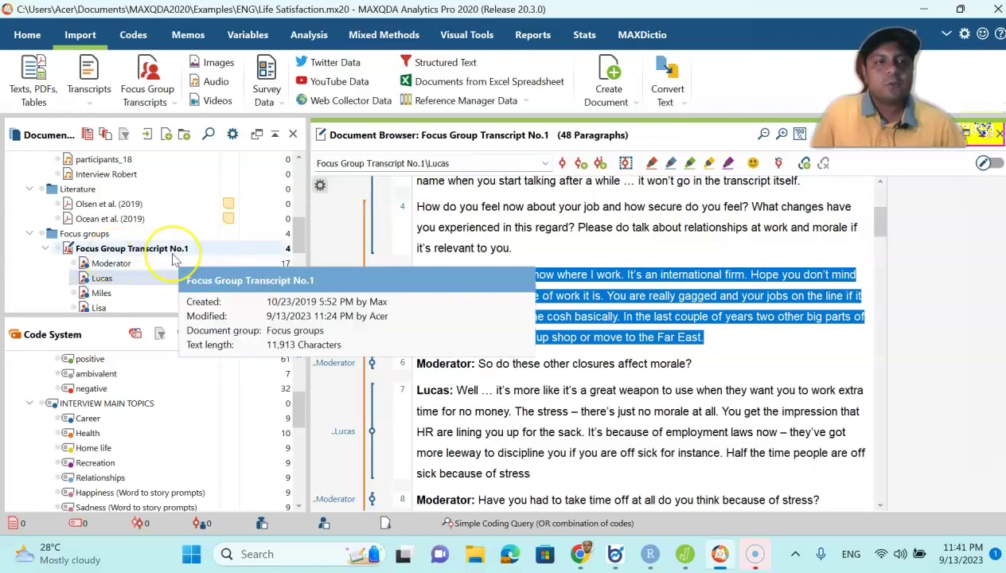
scroll(127, 266, "down", 2)
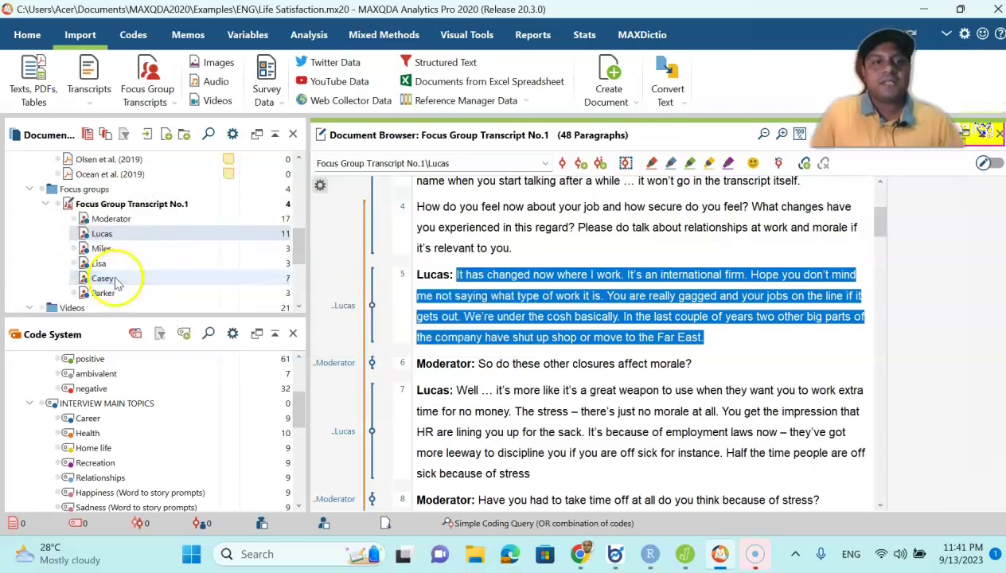
mouse_move(117, 280)
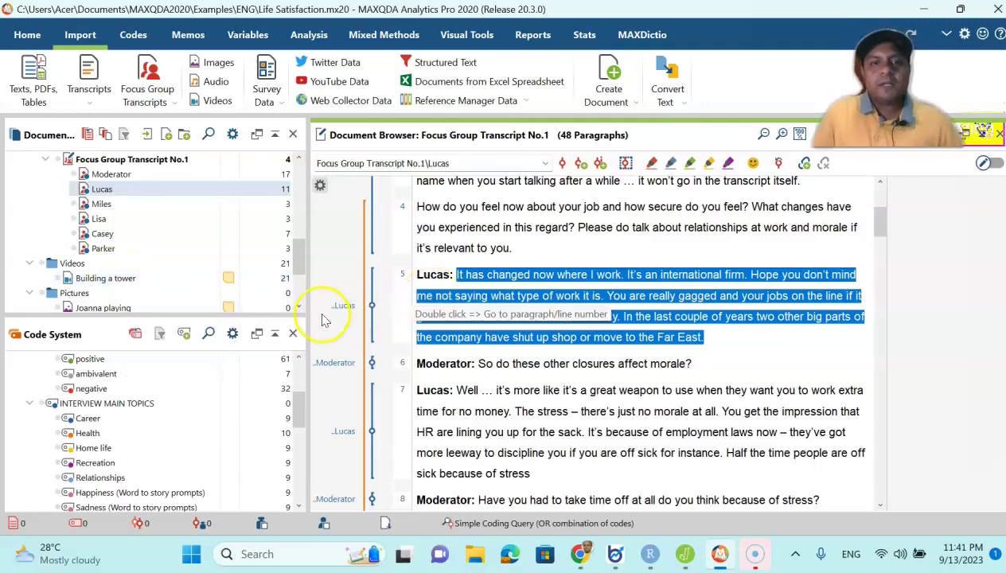
mouse_move(334, 318)
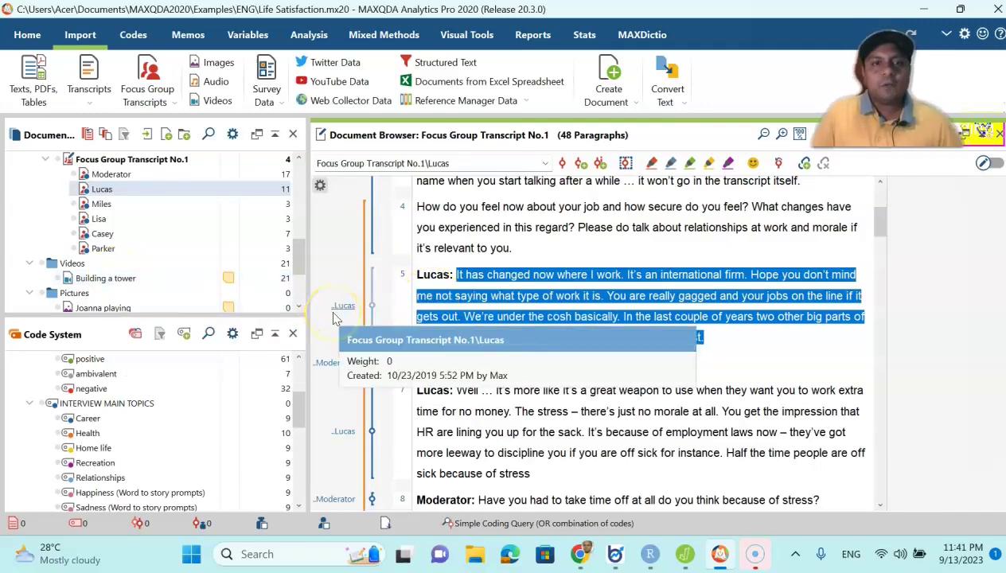
Step: Open the Building a tower document in the Videos group
scroll(175, 262, "down", 1)
left_click(97, 238)
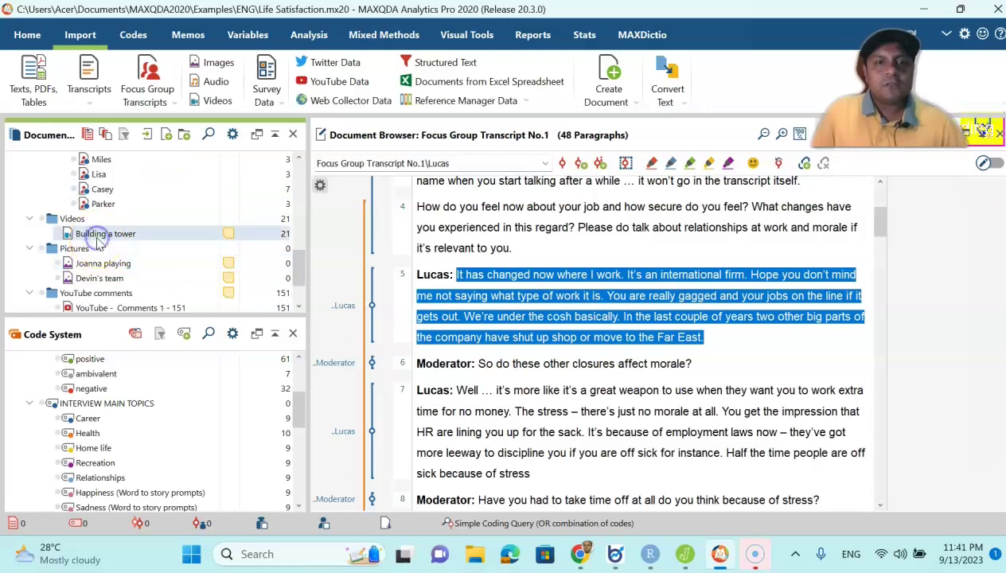
double_click(97, 239)
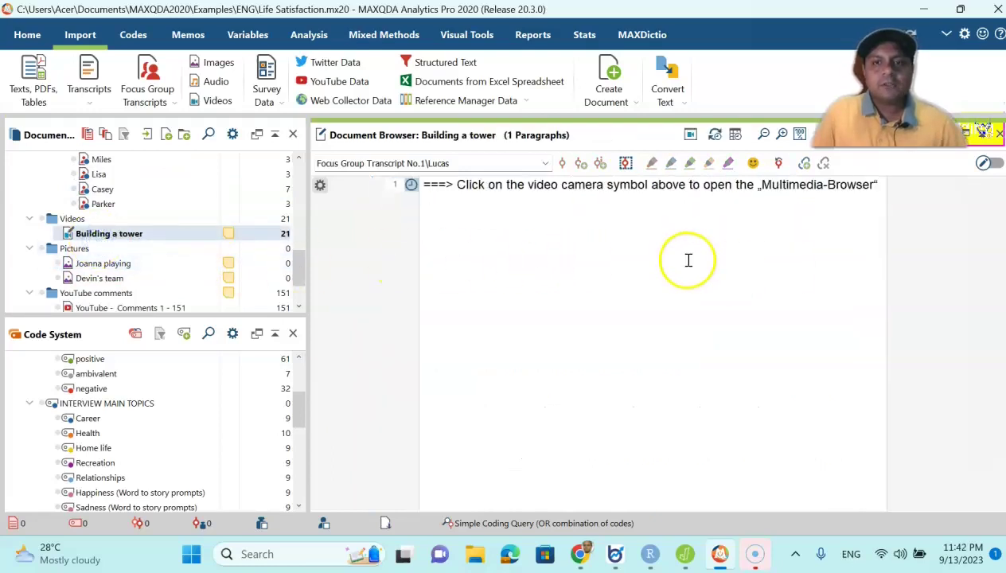
Step: View both images in the Pictures group, one after the other
scroll(128, 250, "down", 1)
left_click(107, 223)
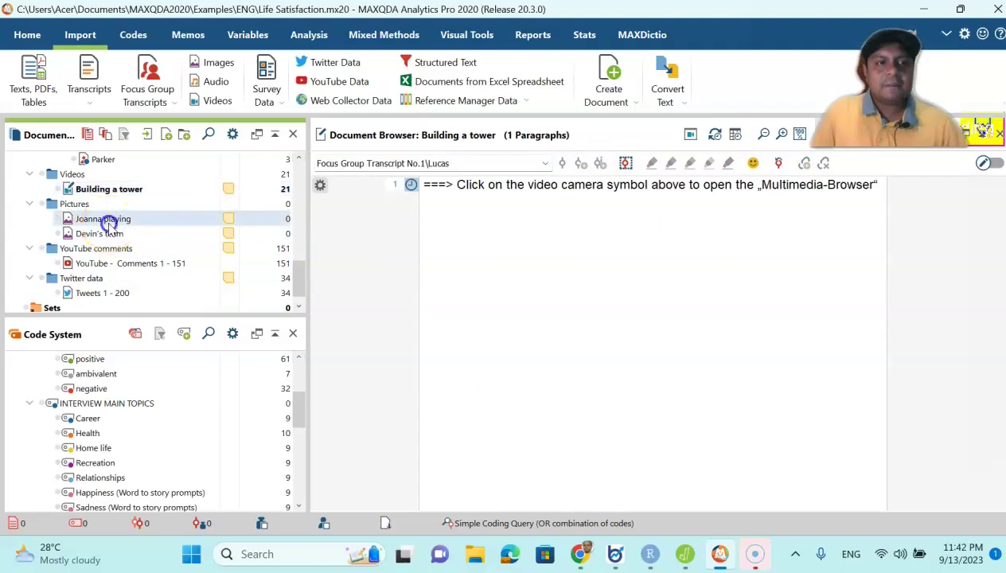
double_click(108, 224)
double_click(105, 234)
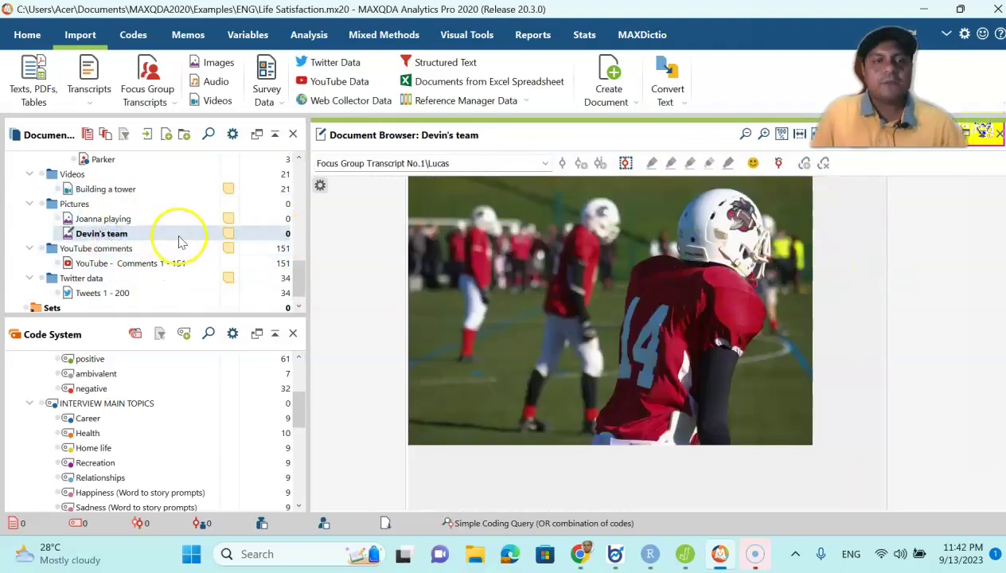
Step: Look over the document groups and interview topic codes, then open the import dialog for texts, PDFs and tables and cancel it
scroll(121, 238, "down", 1)
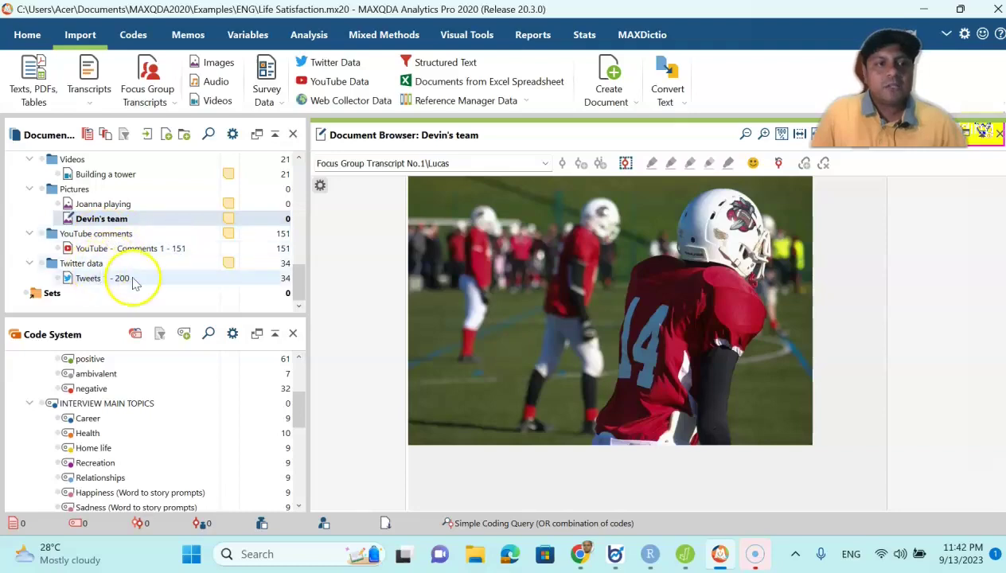
scroll(162, 257, "up", 15)
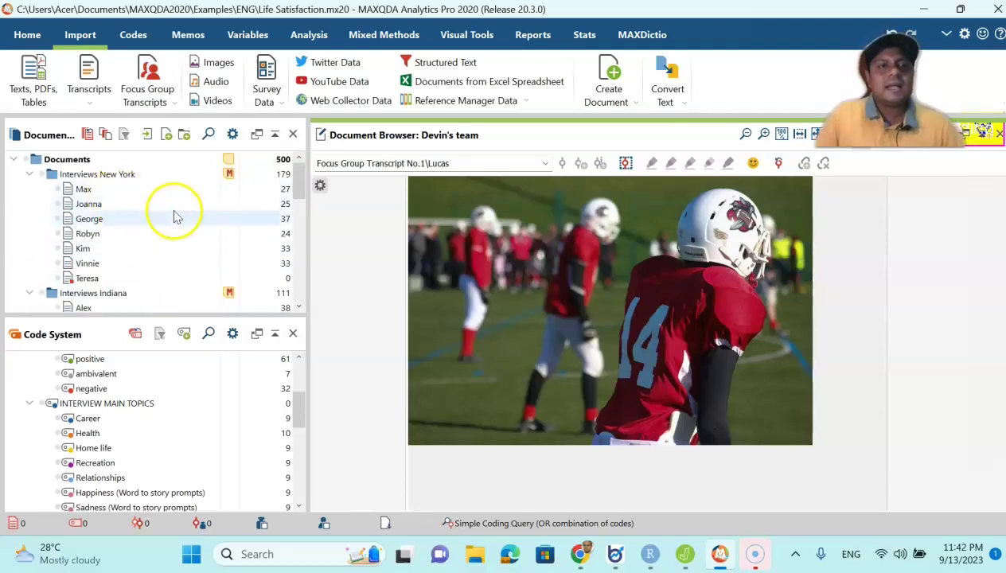
mouse_move(176, 218)
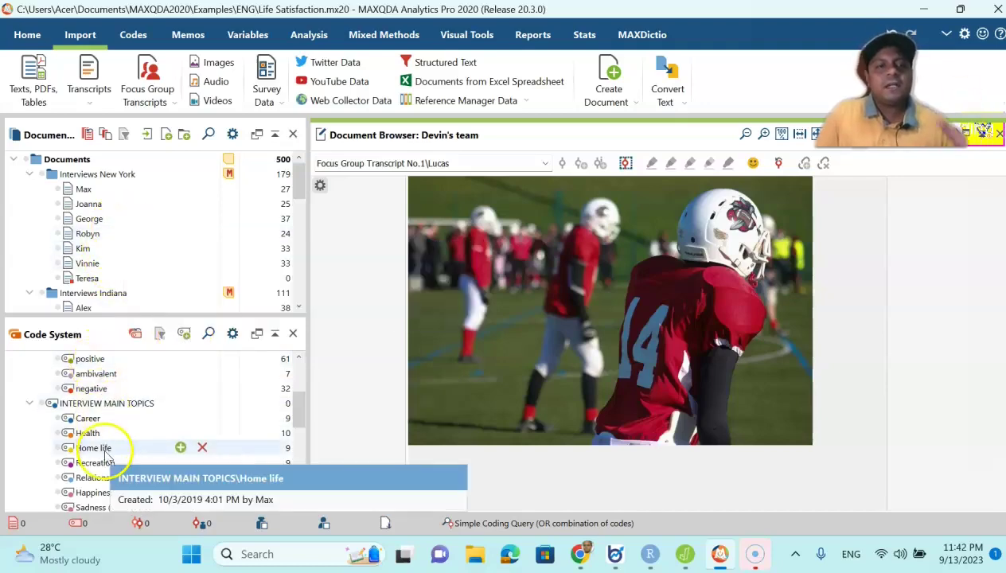
scroll(106, 457, "down", 1)
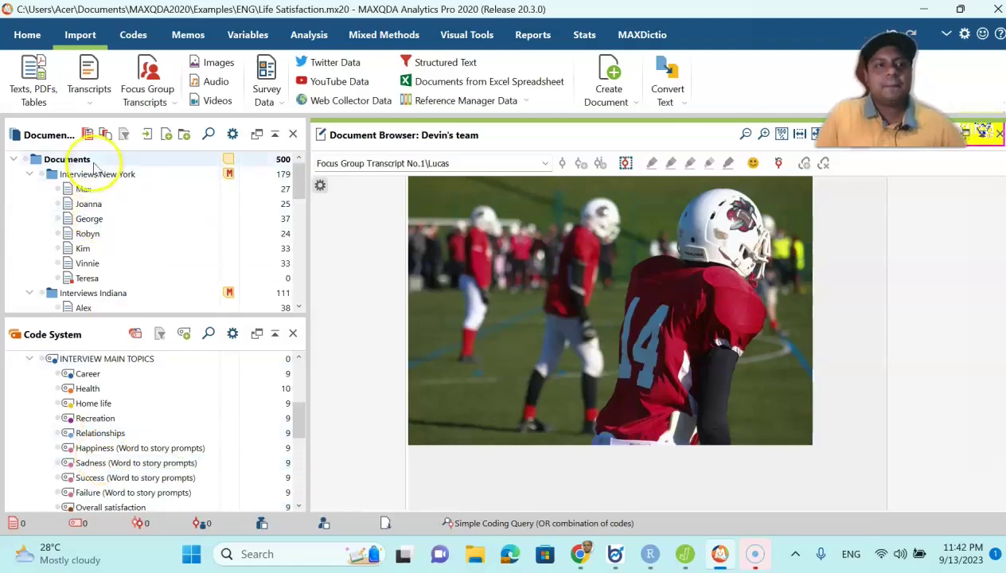
left_click(34, 87)
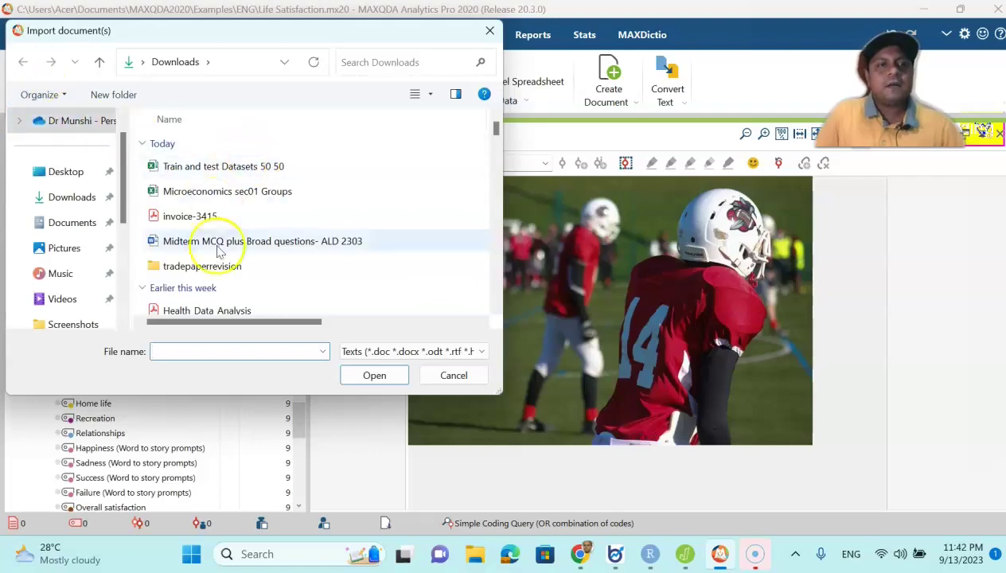
left_click(460, 374)
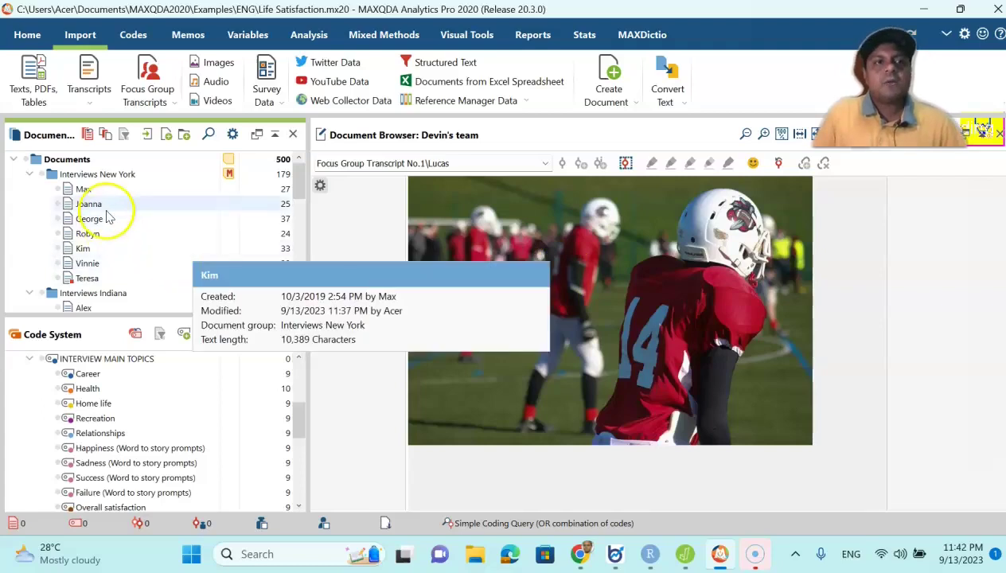
Step: Open the import dialog for focus group transcripts with timestamps and close it without importing a file
scroll(115, 207, "down", 3)
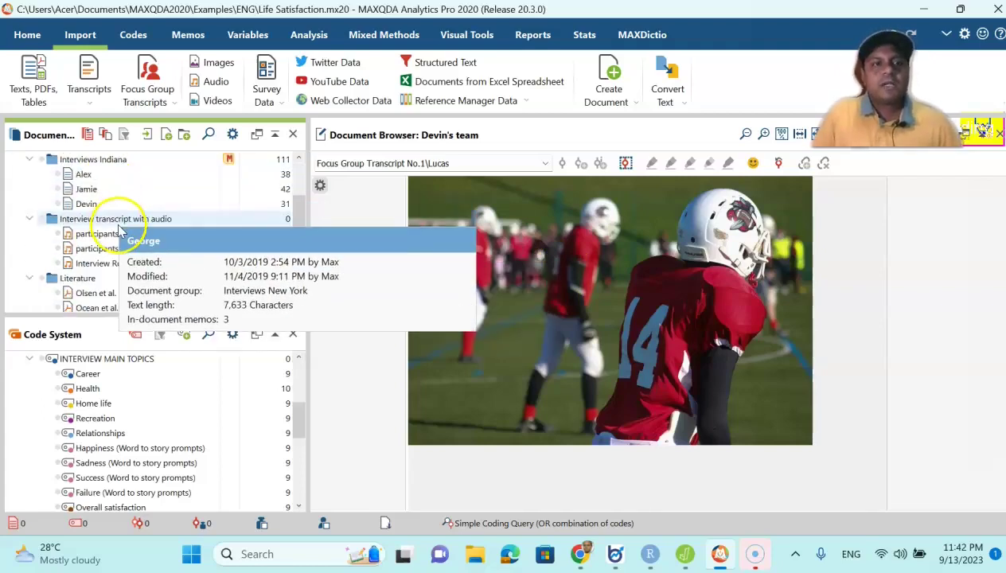
scroll(119, 227, "down", 1)
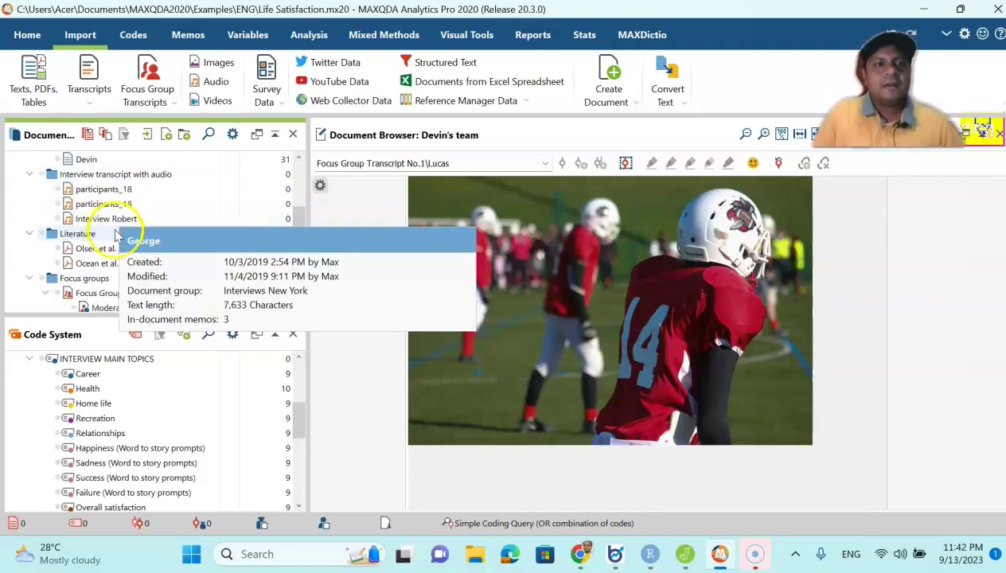
left_click(170, 106)
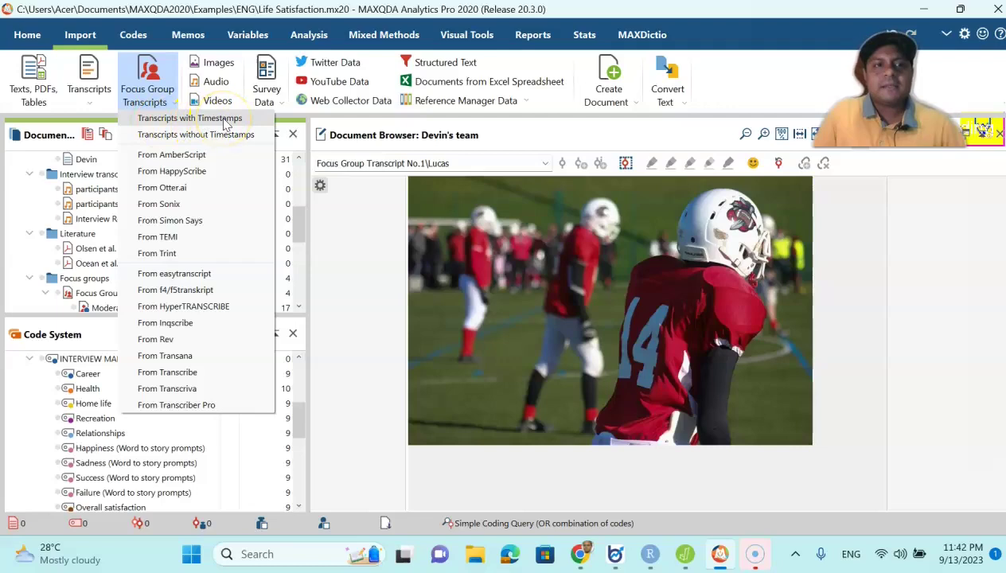
left_click(227, 120)
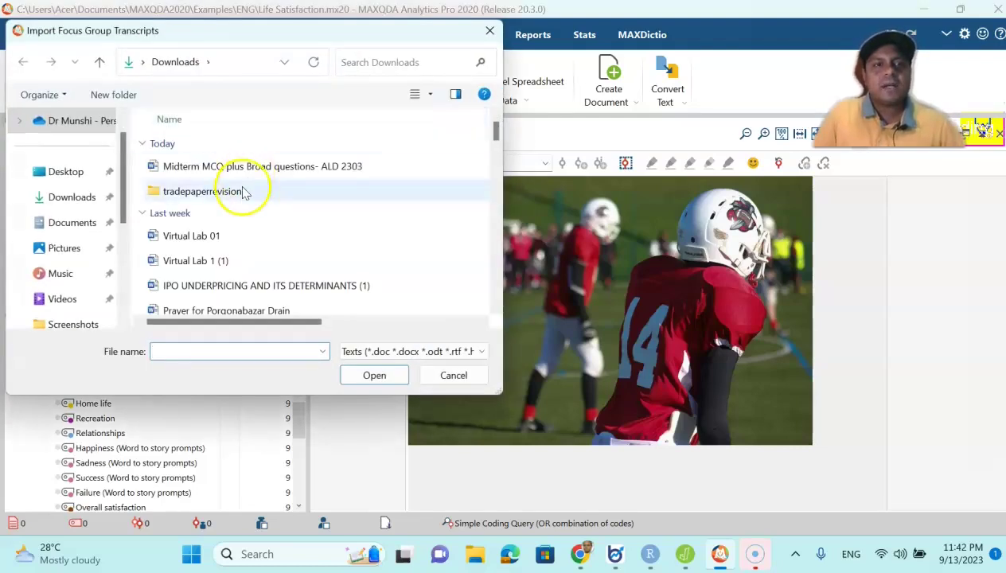
left_click(455, 379)
Step: View the list of coded segments for the Moderator in Focus Group Transcript No.1 and close it
left_click(111, 308)
scroll(114, 273, "down", 1)
double_click(113, 269)
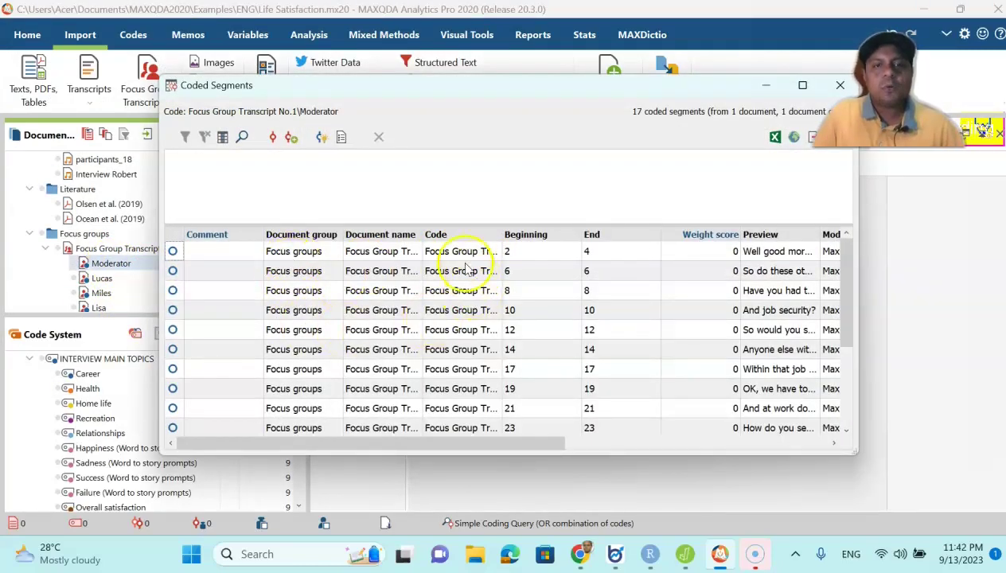
left_click_drag(558, 86, 296, 115)
left_click(587, 118)
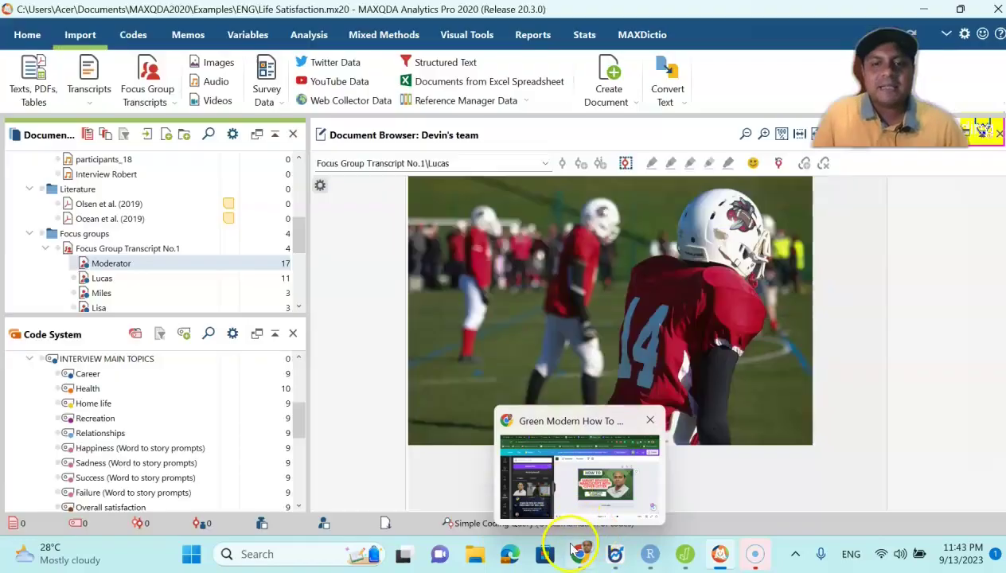
Step: Switch to Chrome and open the MeetGeek uploads page at app.meetgeek.ai/uploads in a new tab
left_click(573, 550)
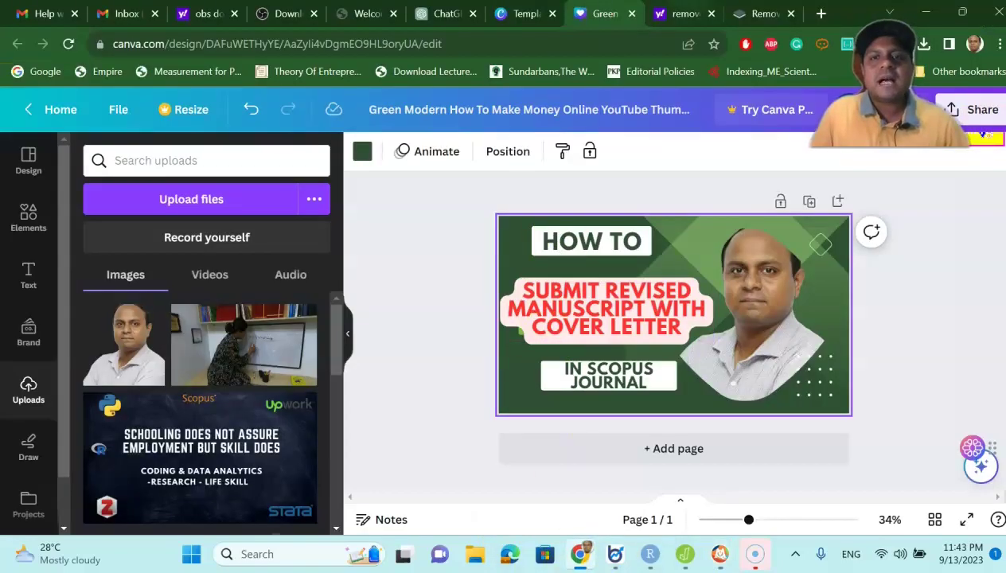
left_click(680, 13)
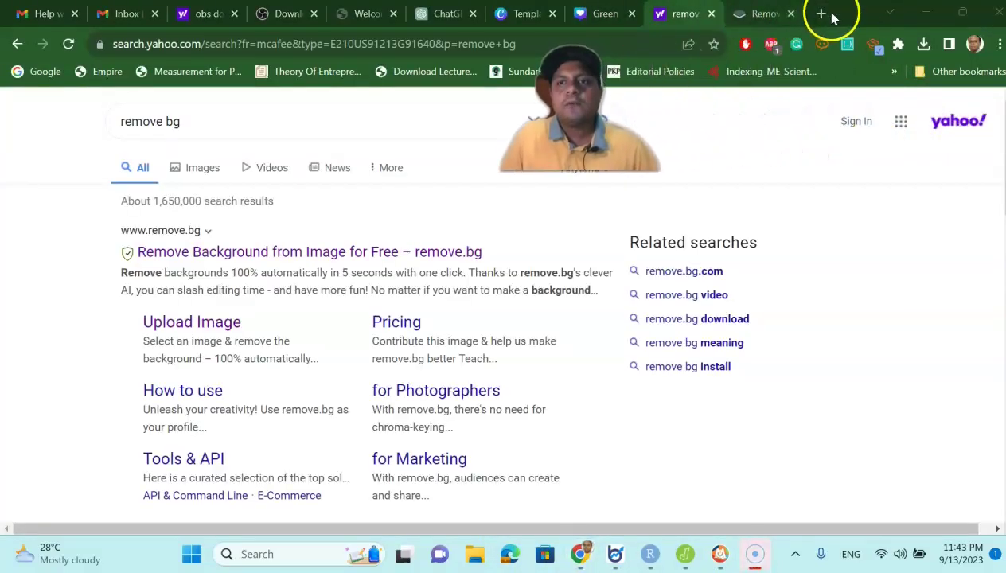
left_click(820, 14)
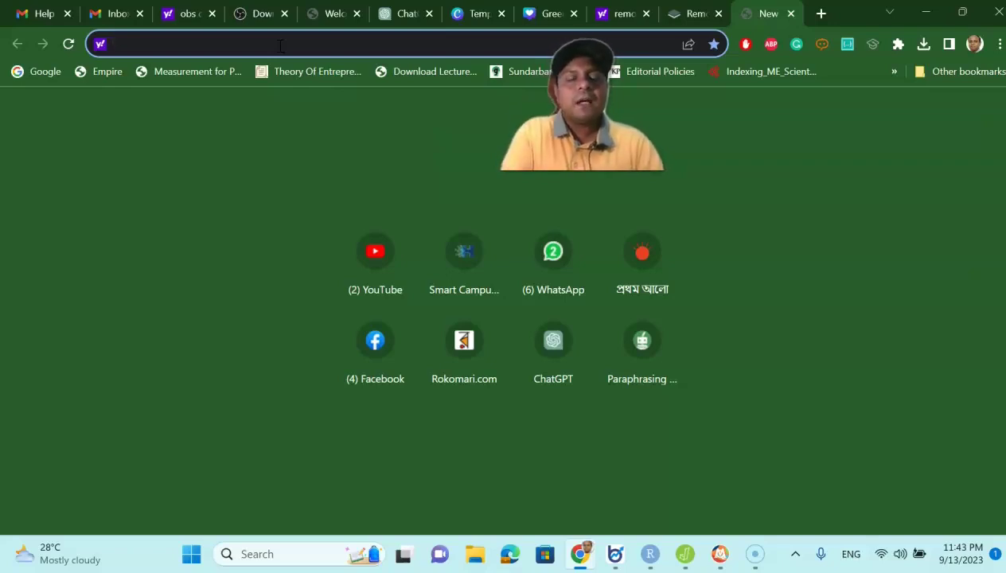
type("mee")
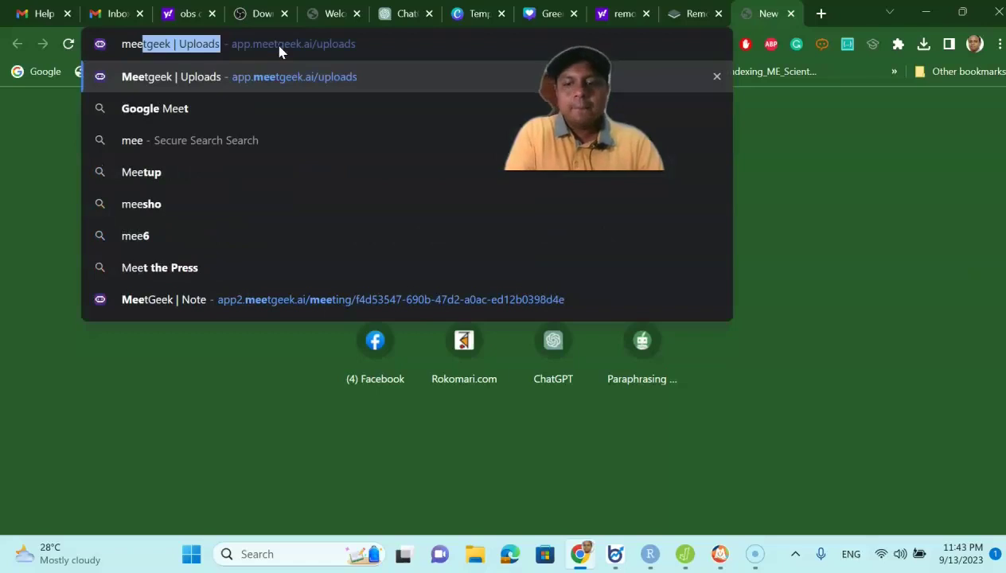
key("Return")
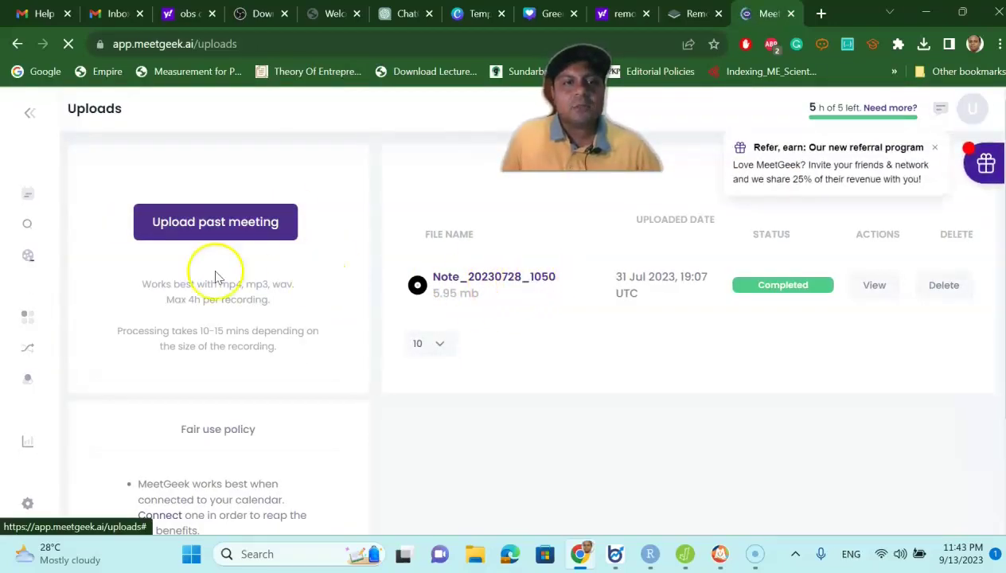
Step: Try to start uploading a past meeting in MeetGeek, then close its tab
left_click(197, 230)
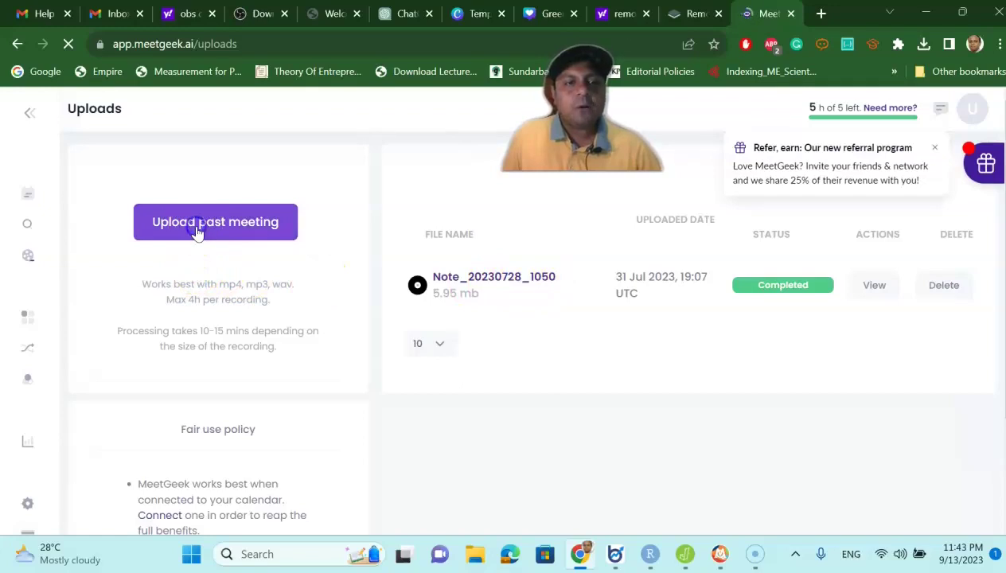
left_click(198, 231)
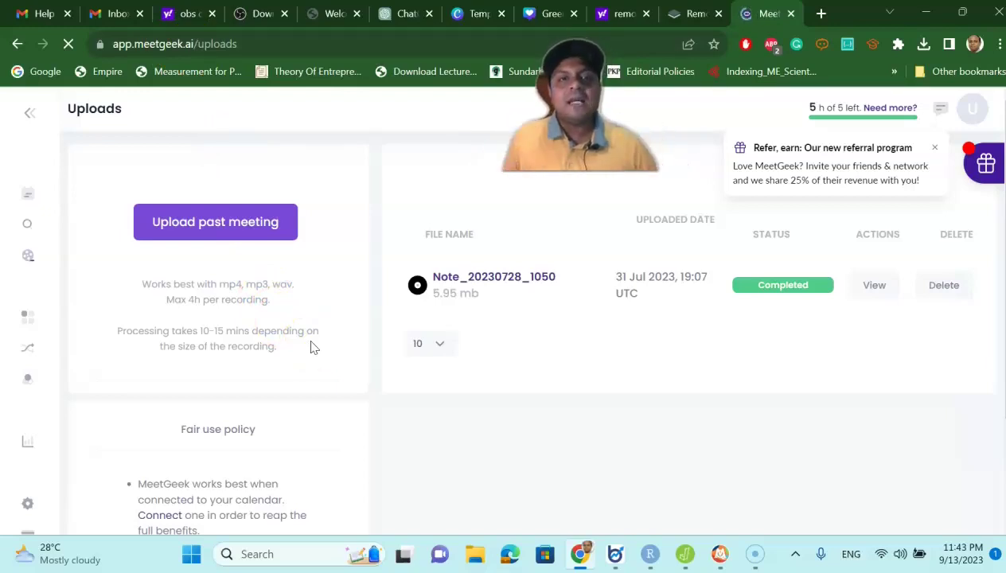
left_click(790, 13)
Step: Open the Otter.ai home page at otter.ai/home in a new browser tab
left_click(821, 13)
left_click(352, 44)
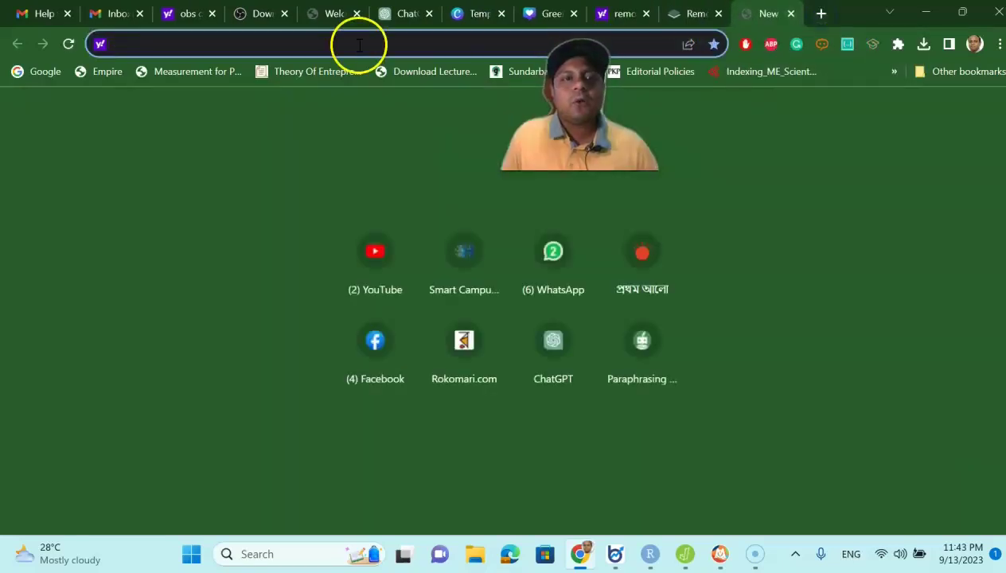
type("ote")
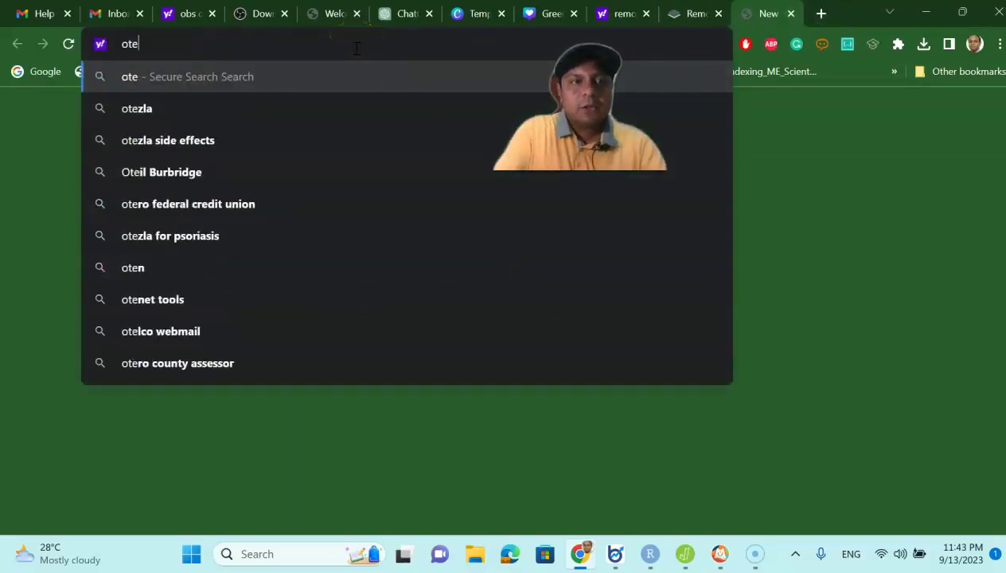
key("BackSpace")
key("BackSpace")
key("BackSpace")
type("ot")
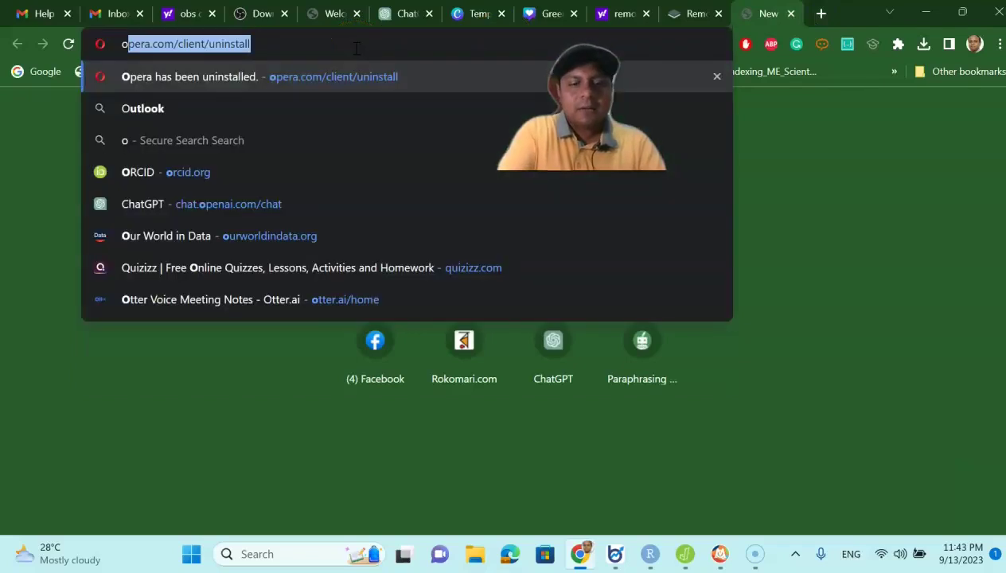
key("Return")
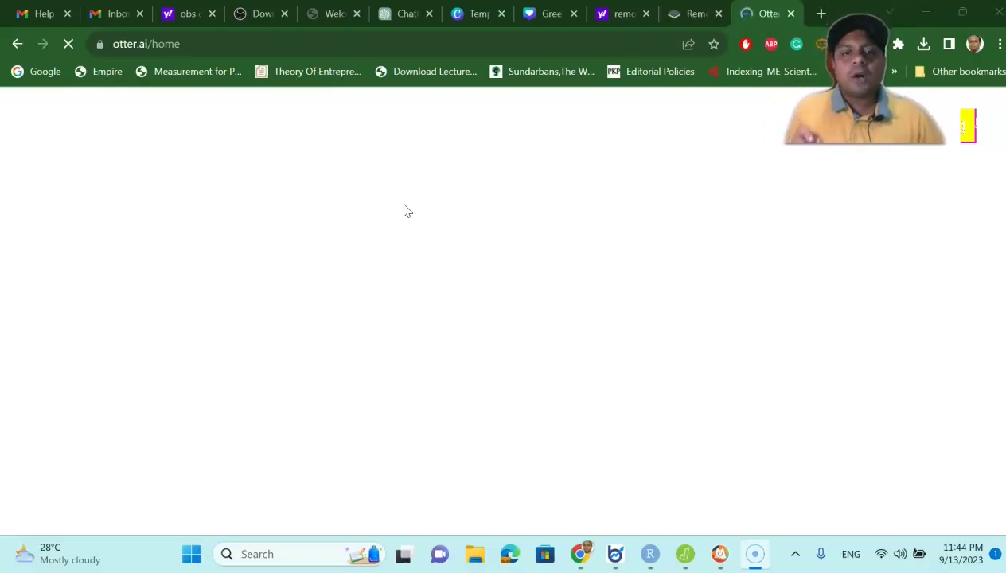
Step: Switch to MAXQDA to view the transcript import sources, including Otter.ai, and return to Chrome to reload the Otter.ai home page
left_click(719, 554)
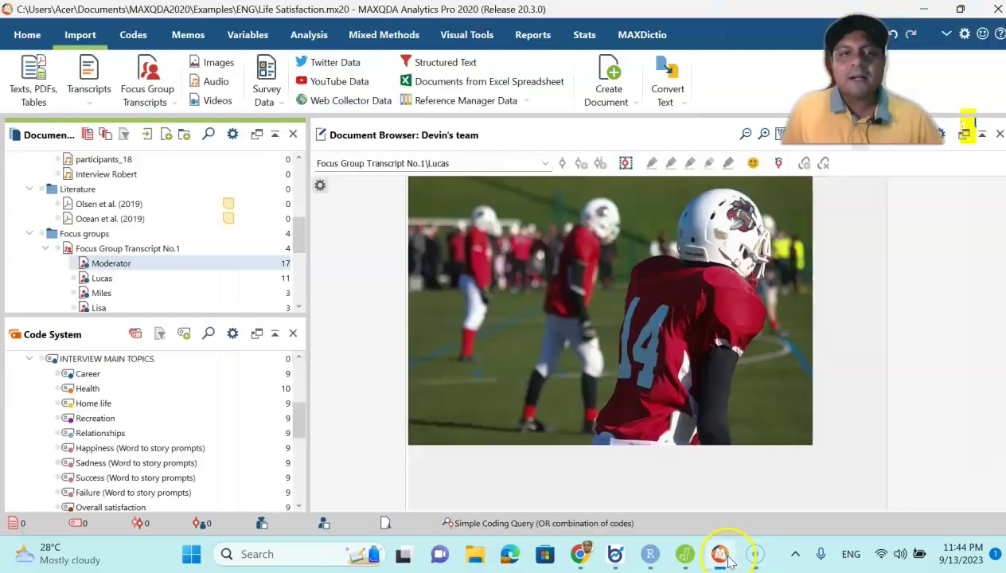
left_click(97, 101)
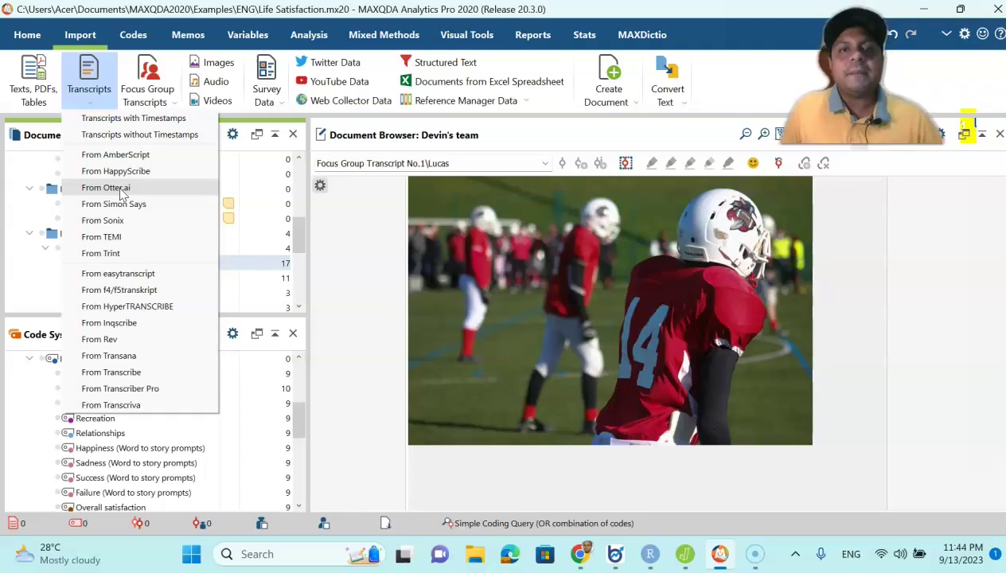
left_click(580, 555)
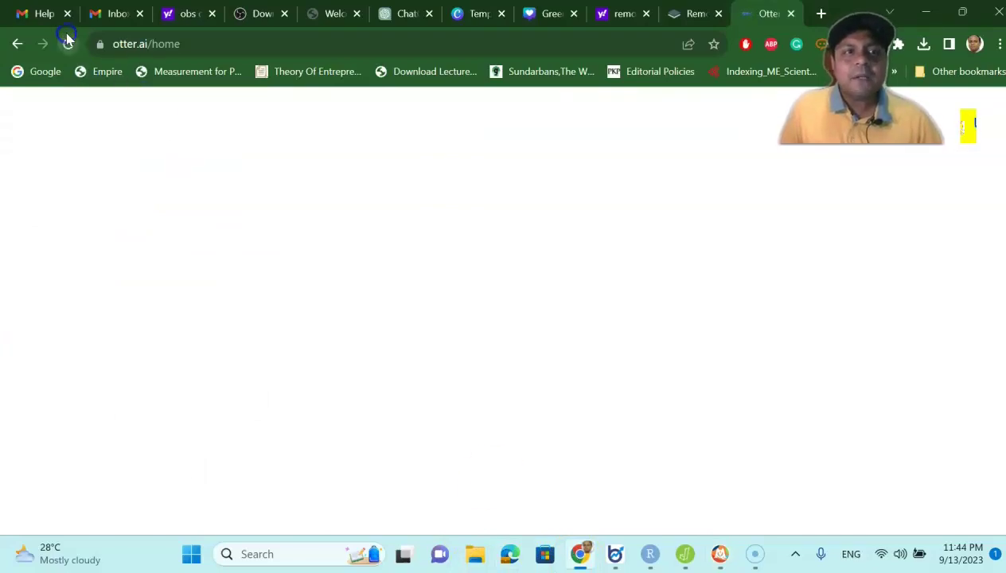
left_click(67, 43)
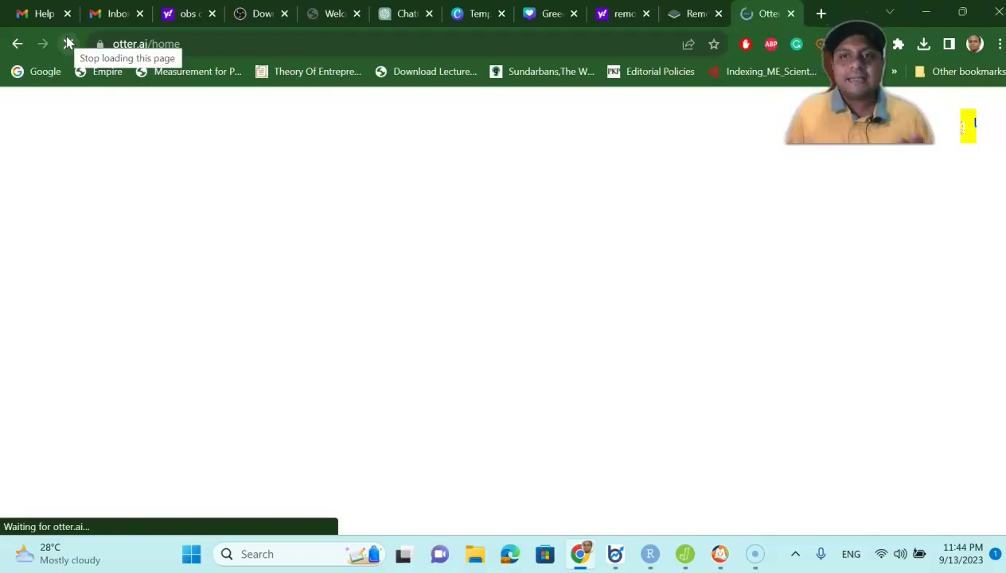
Step: Switch to MAXQDA and view the audio files available for import in the Downloads folder, closing the dialog without importing
left_click(719, 553)
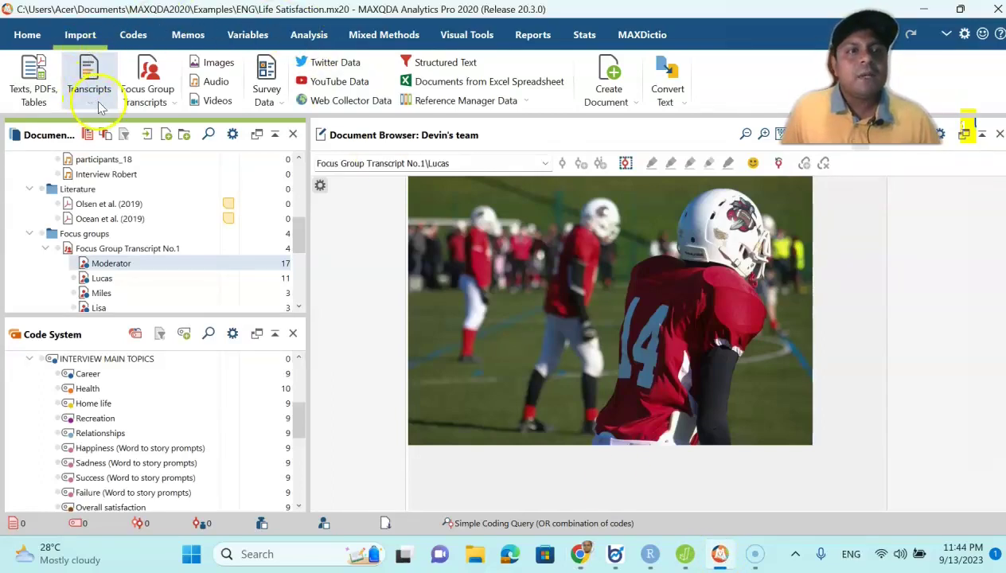
left_click(222, 82)
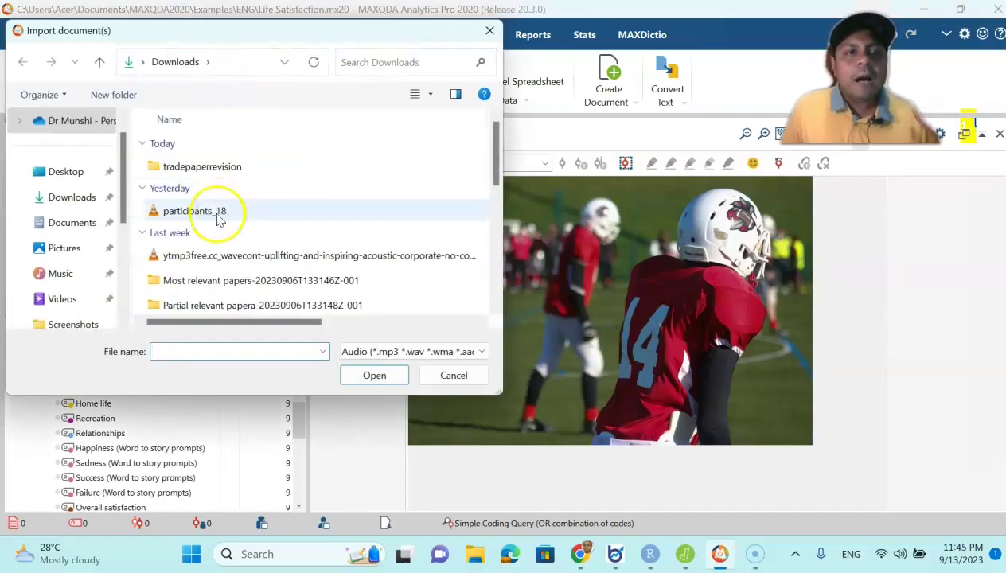
left_click(454, 379)
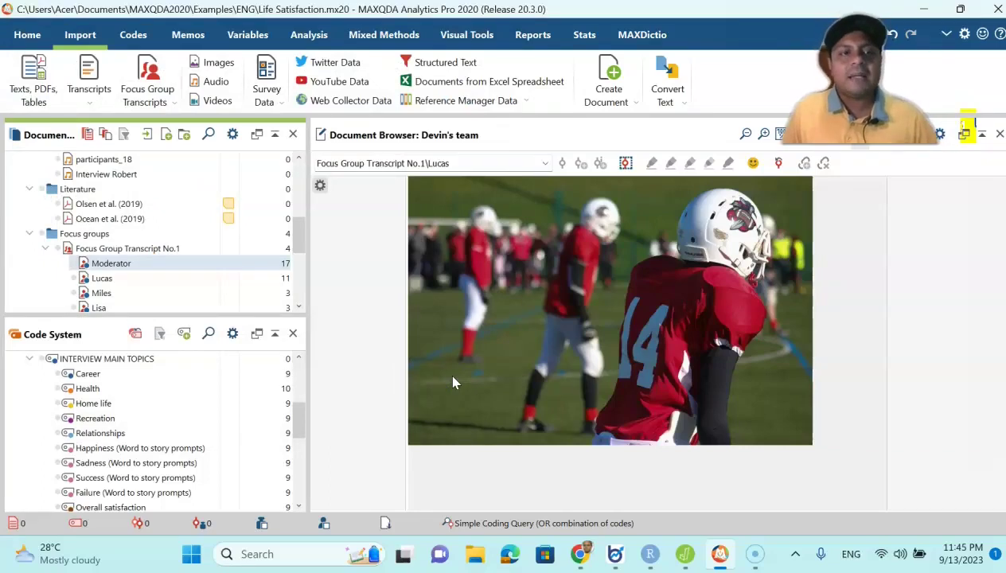
Step: View the list of supported import sources for focus group transcripts and close it
left_click(159, 98)
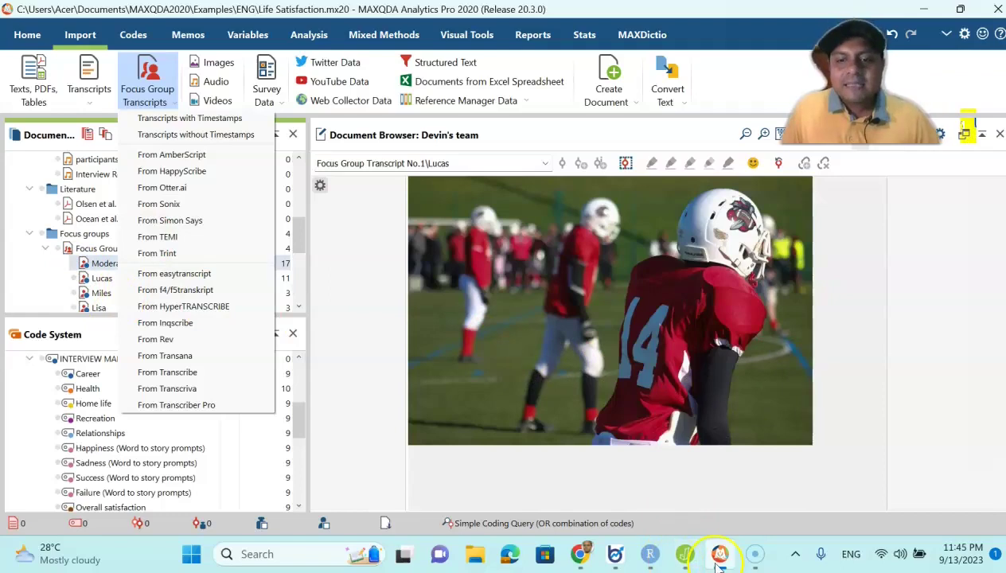
mouse_move(719, 562)
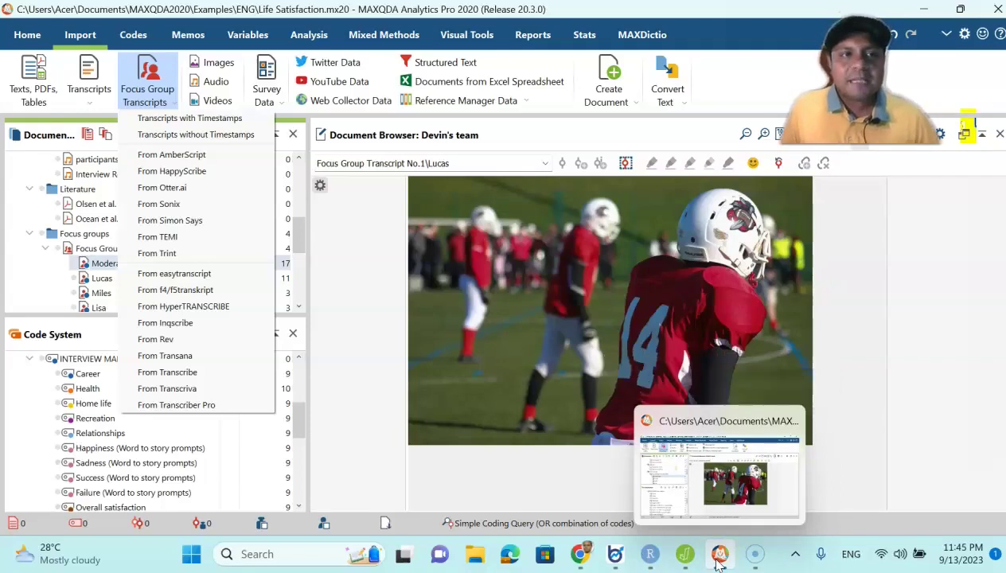
left_click(27, 191)
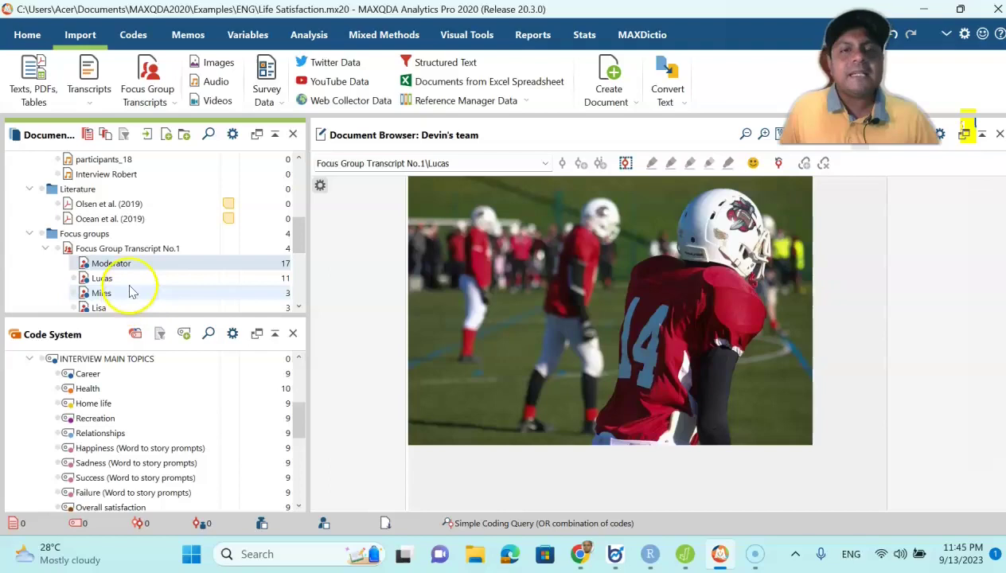
Step: Open the English example project Life Satisfaction.mx20 from the supplied example projects
left_click(27, 34)
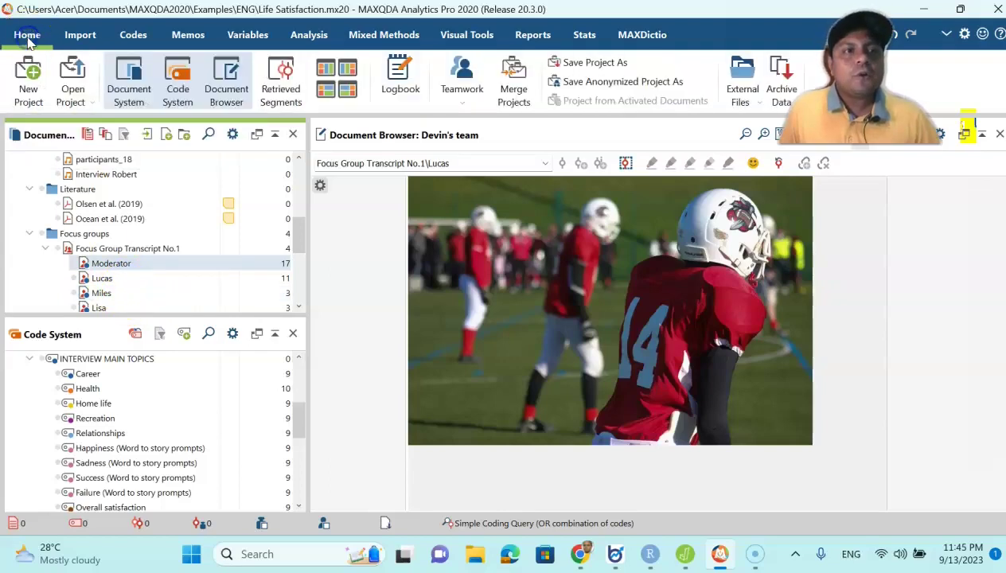
left_click(72, 101)
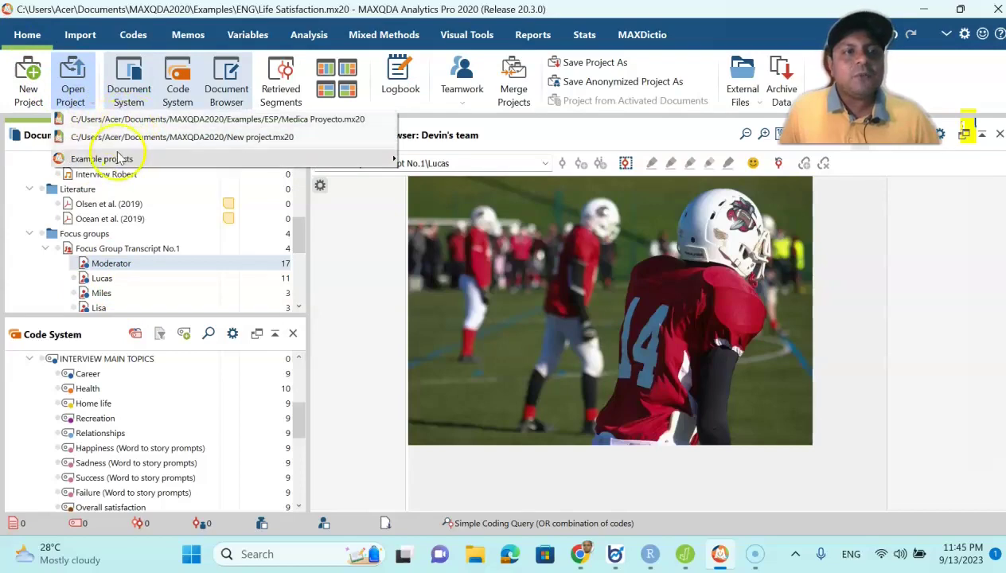
mouse_move(120, 163)
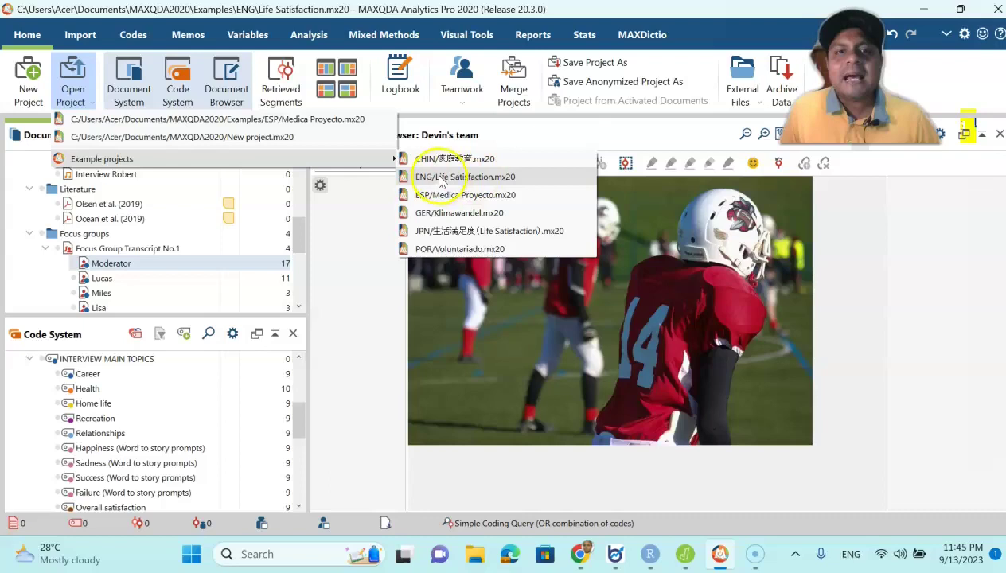
left_click(472, 178)
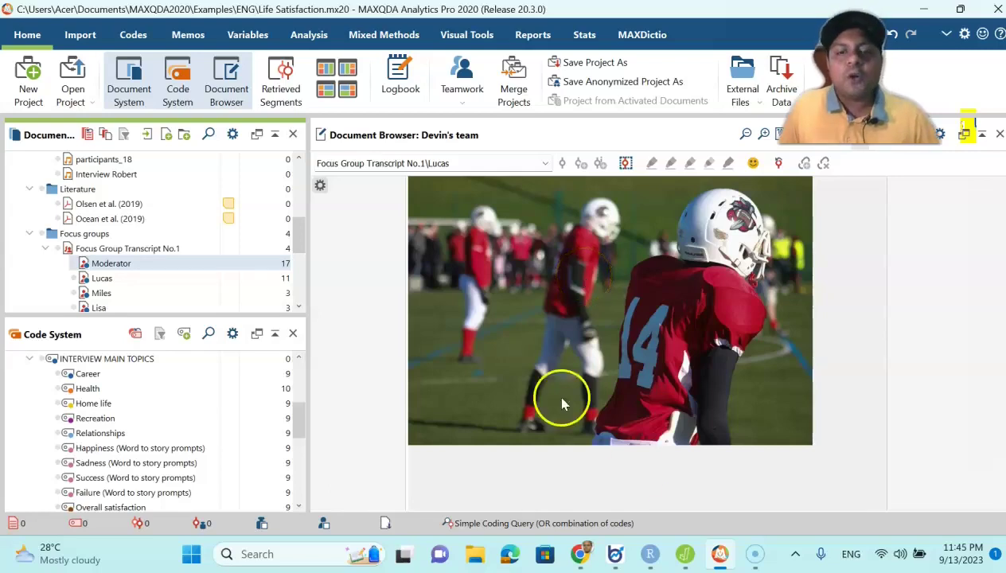
Step: Check the Otter.ai page in Chrome and return to the MAXQDA project
left_click(581, 555)
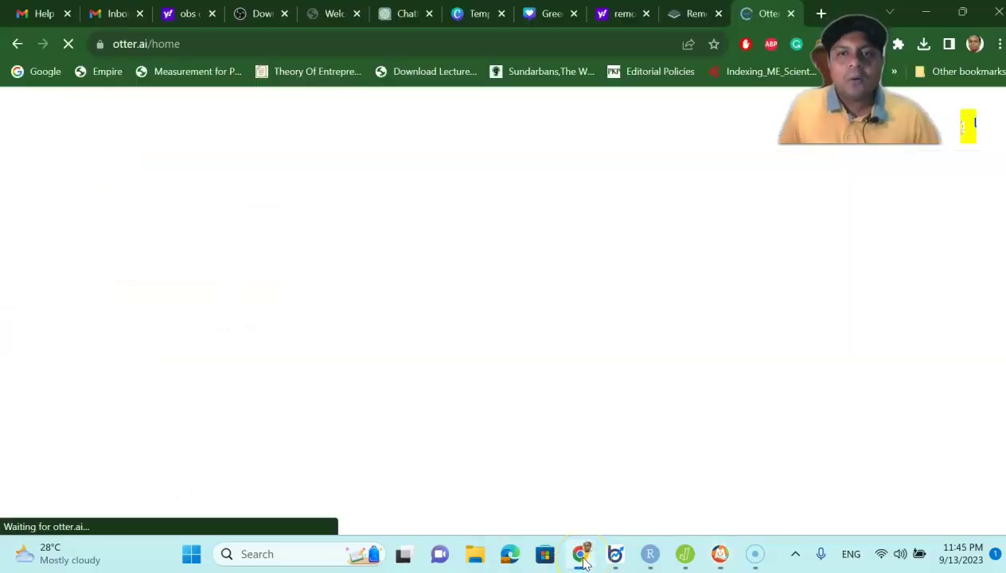
left_click(582, 557)
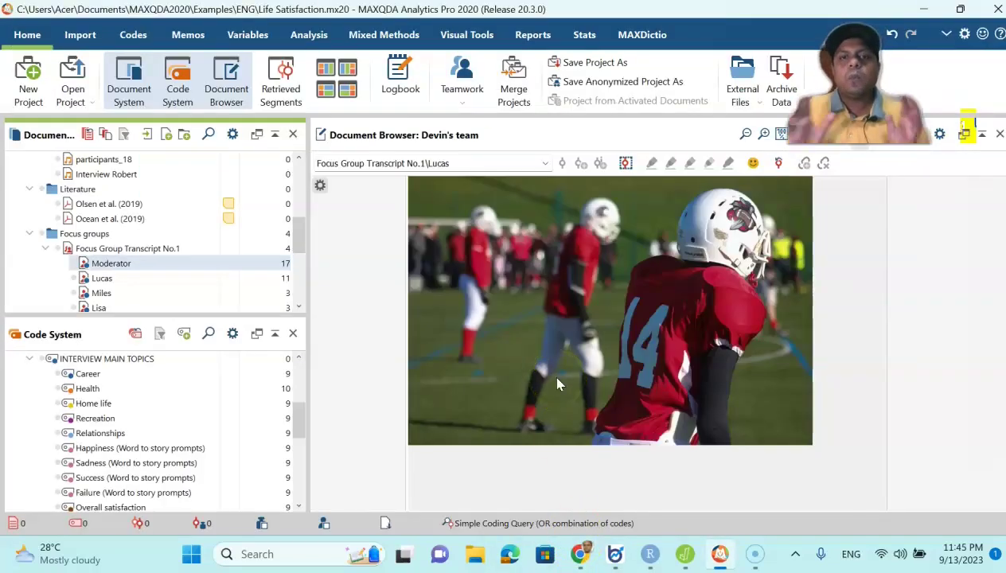